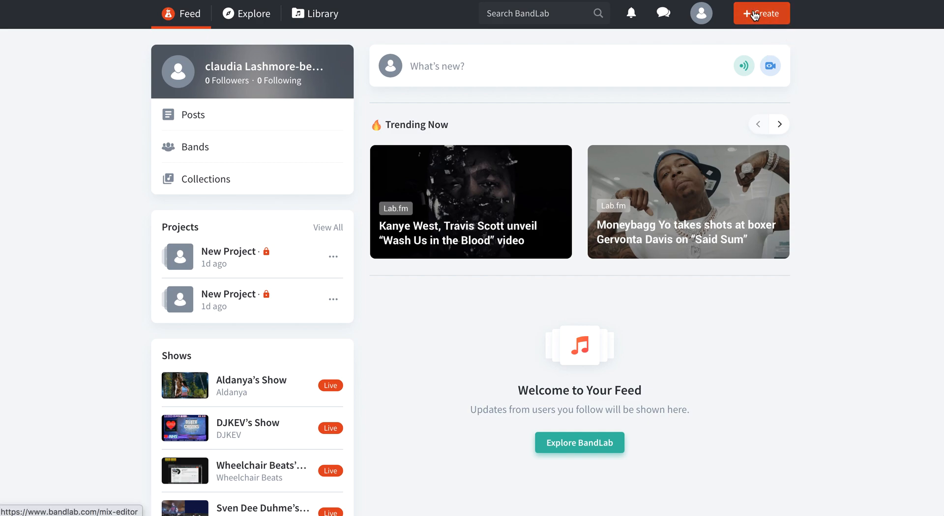
- Create a new project and add a Drum Machine track
left_click(755, 15)
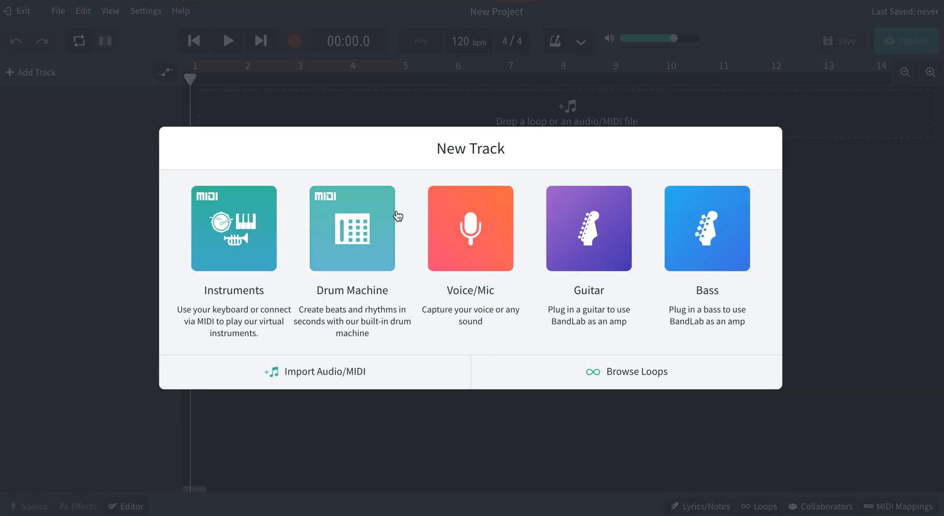
key("XF86AudioRaiseVolume")
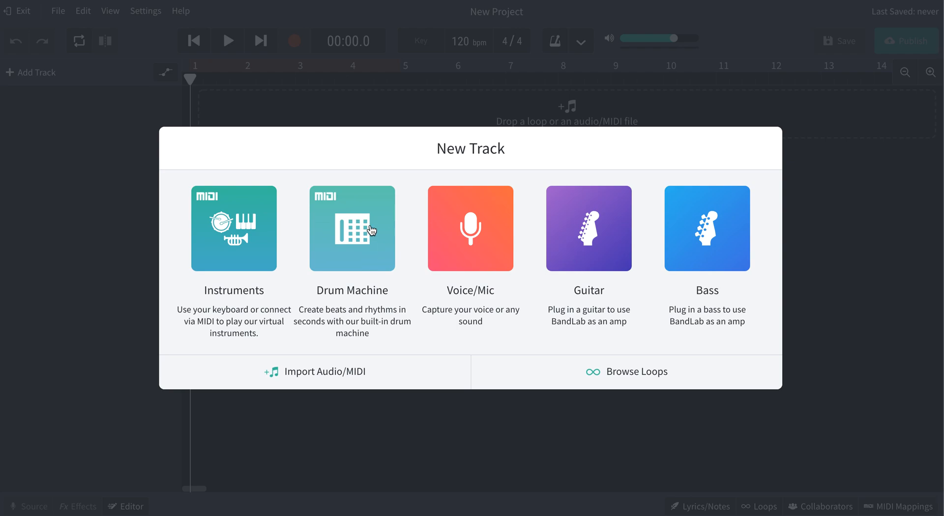
left_click(371, 230)
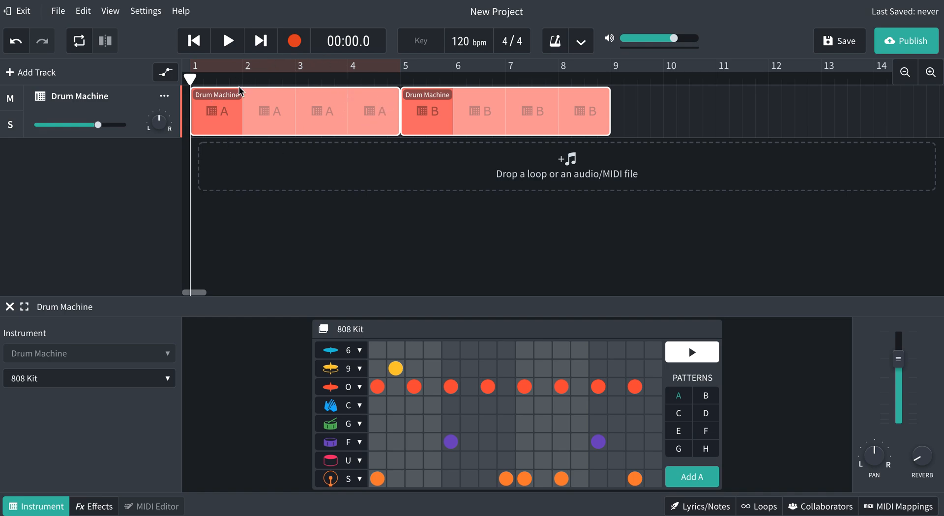
- Play the track to listen to default drum patterns A and B, pausing after each one
left_click(233, 47)
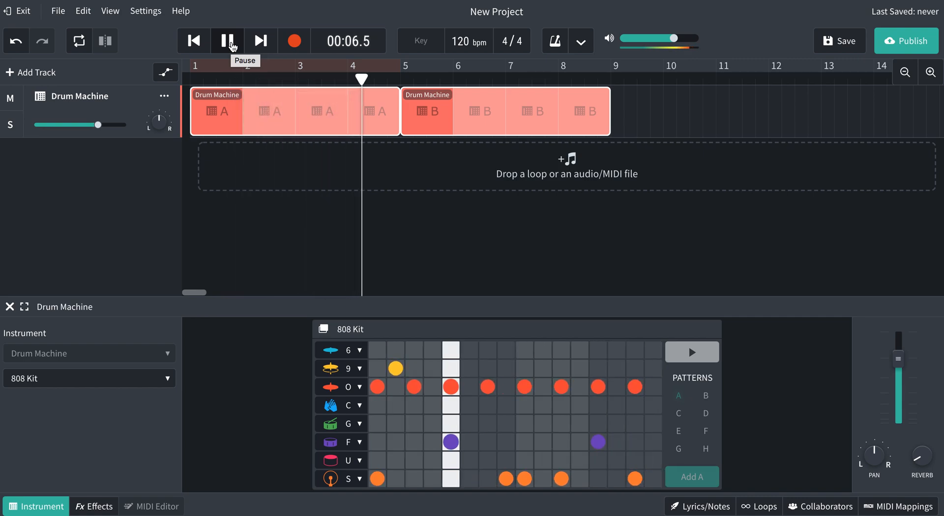
left_click(232, 46)
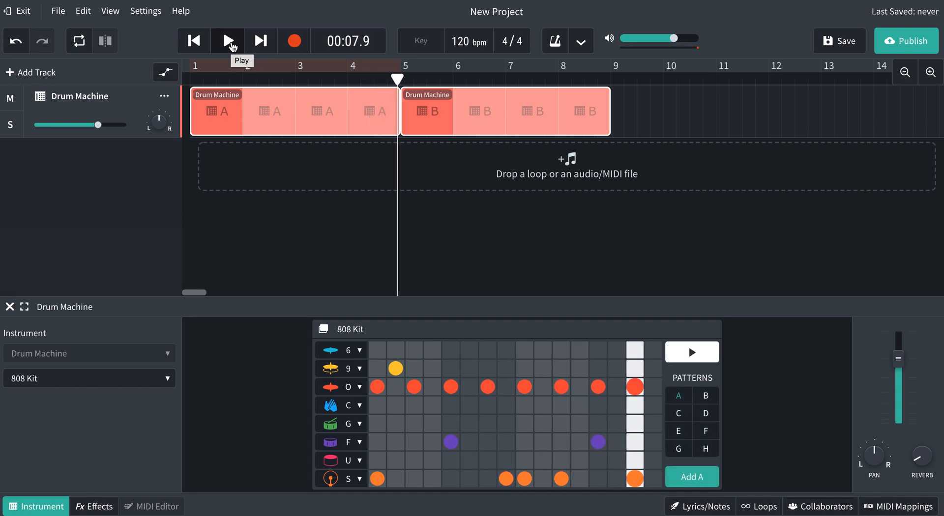
left_click(233, 45)
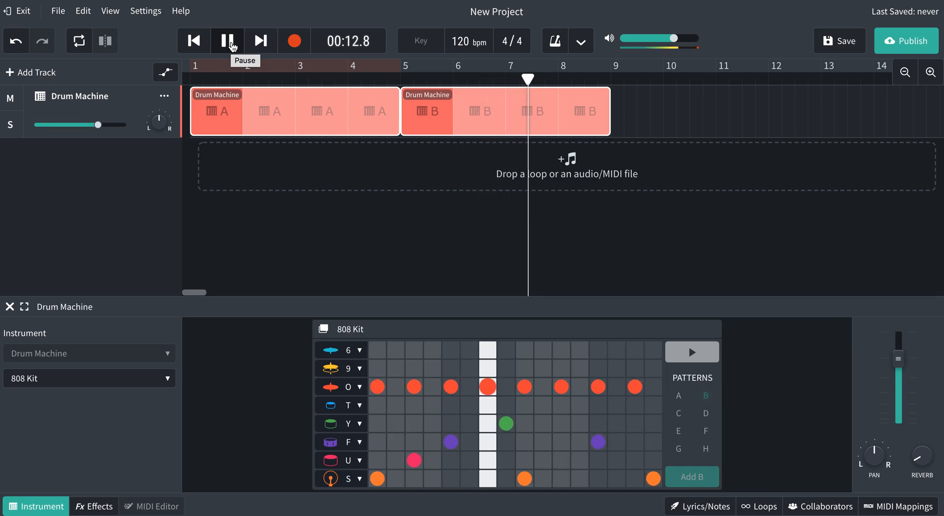
left_click(232, 46)
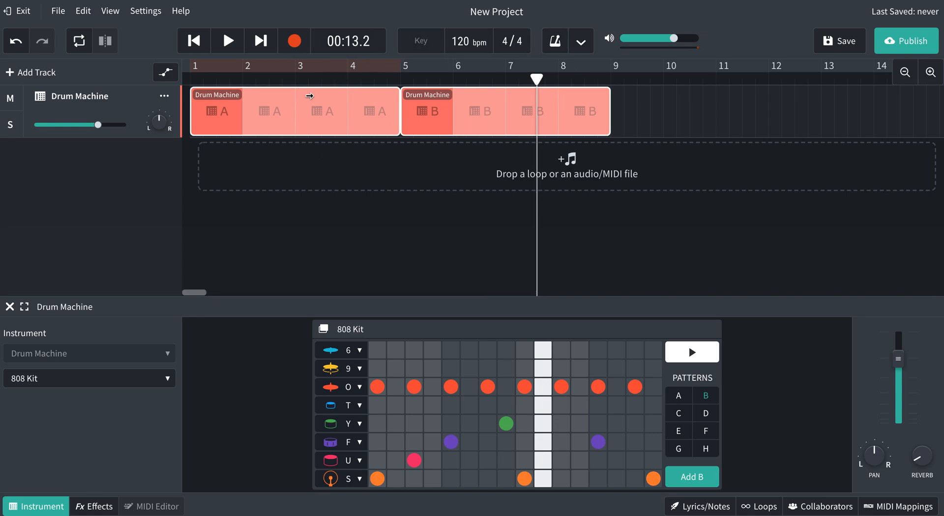
- Select the pattern A region, add Snare Edge hits on steps 2 to 7, and play it from the start
left_click(215, 106)
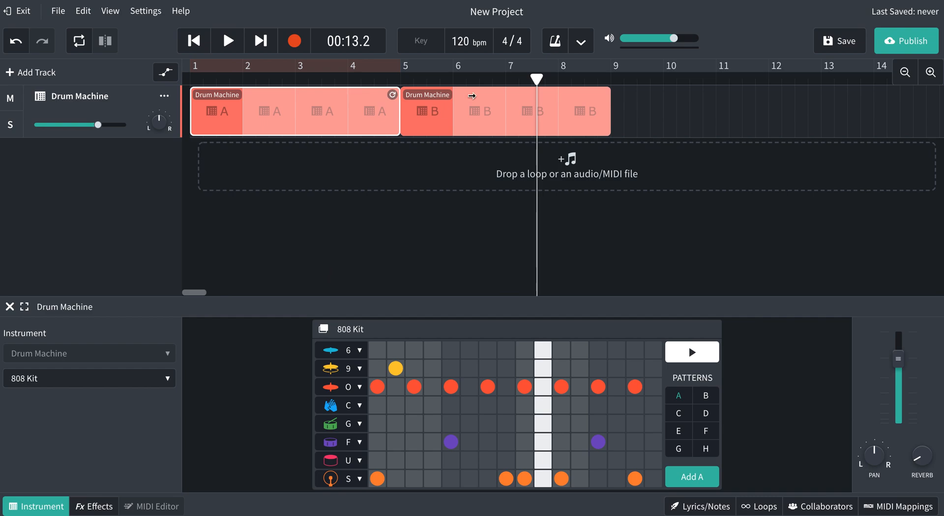
left_click_drag(536, 78, 190, 77)
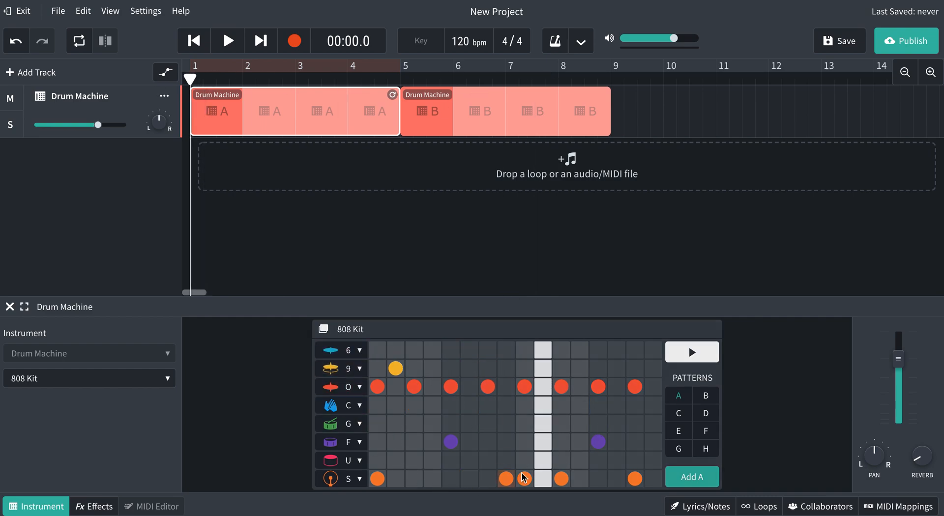
left_click(399, 424)
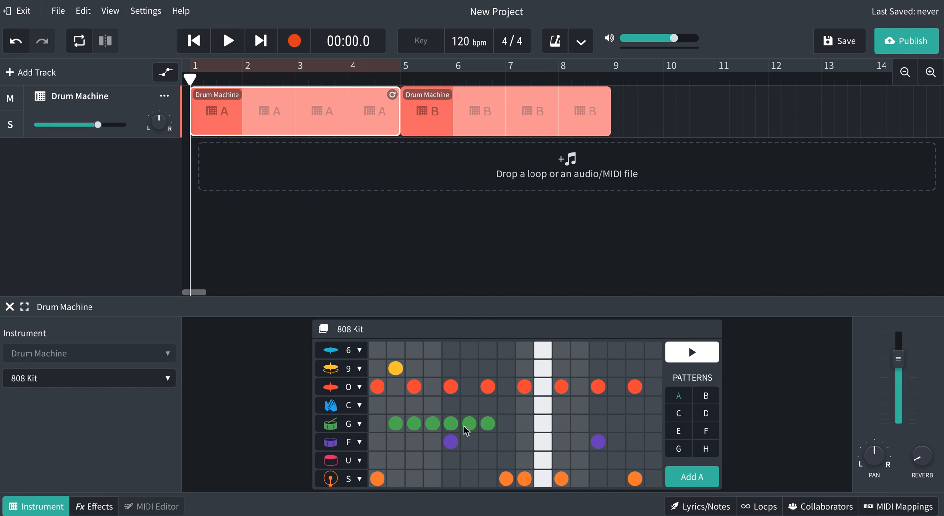
left_click(362, 431)
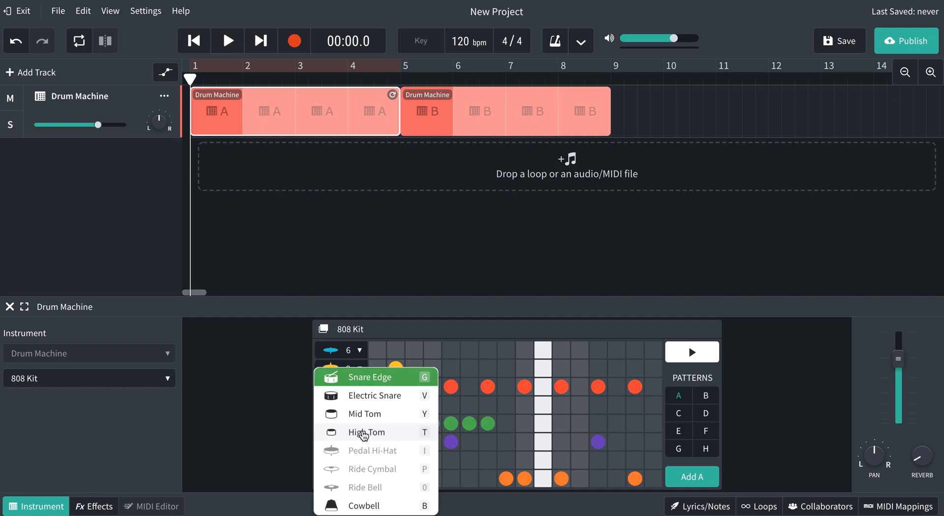
left_click(381, 378)
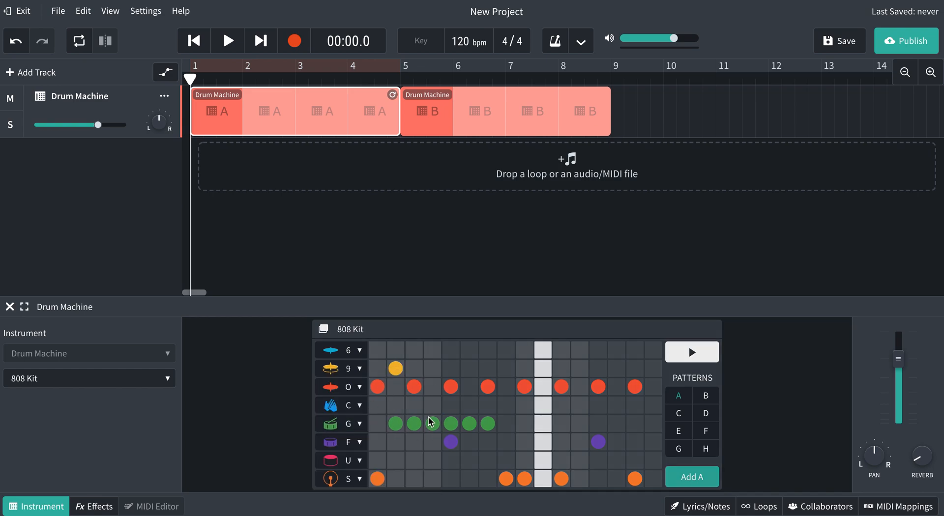
left_click(230, 43)
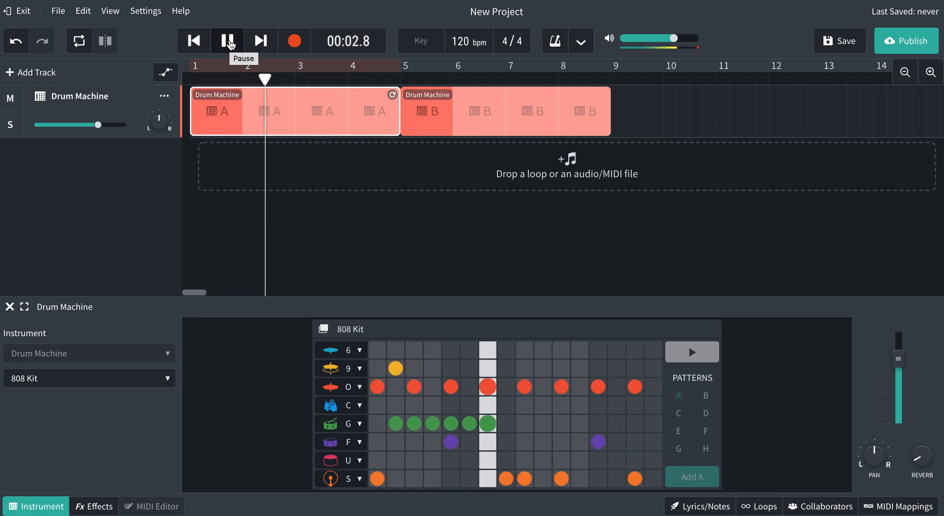
left_click(229, 42)
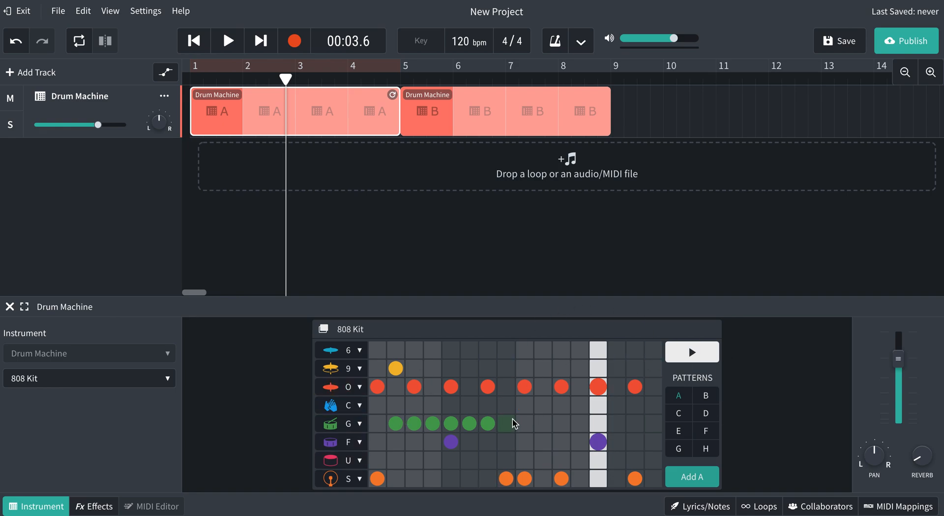
- Remove all the drum hits from steps 1 to 7 of pattern A
left_click(378, 386)
left_click(395, 368)
left_click(413, 387)
left_click(464, 389)
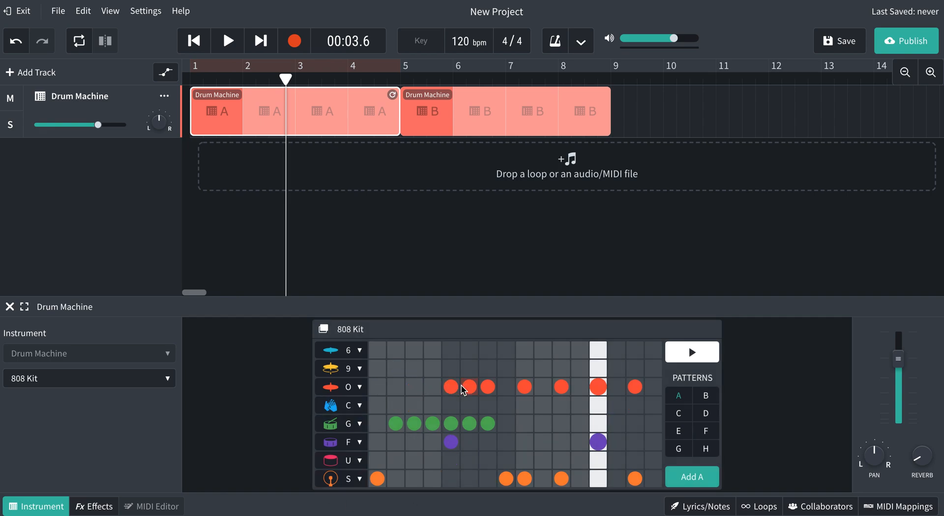
left_click(467, 390)
left_click(418, 423)
left_click(432, 424)
left_click(451, 423)
left_click(451, 442)
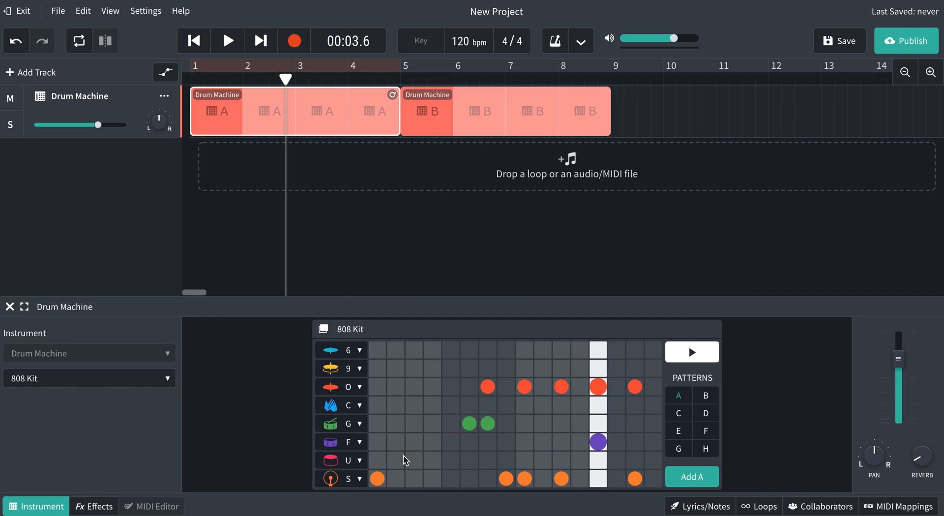
left_click(488, 423)
left_click(488, 387)
- Return the playhead to the start and listen to pattern A with its first seven steps empty
left_click_drag(292, 78, 190, 77)
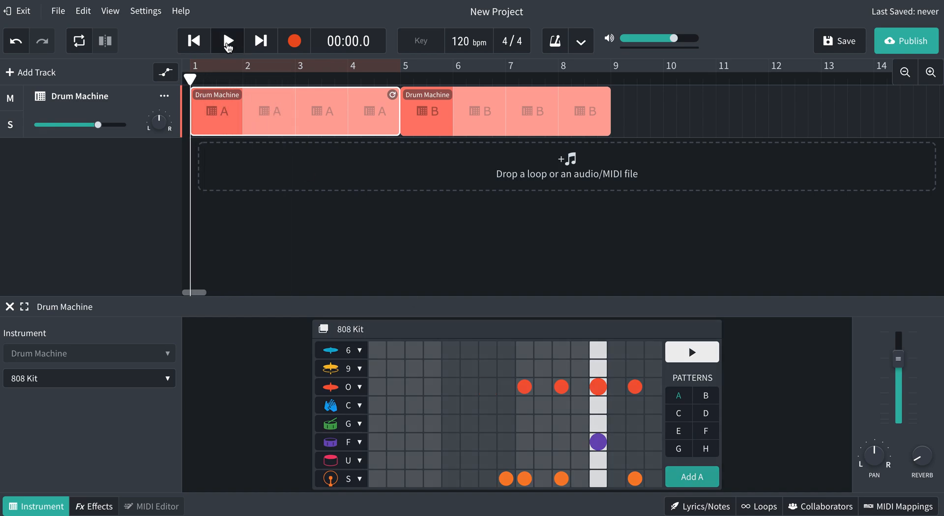
left_click(228, 44)
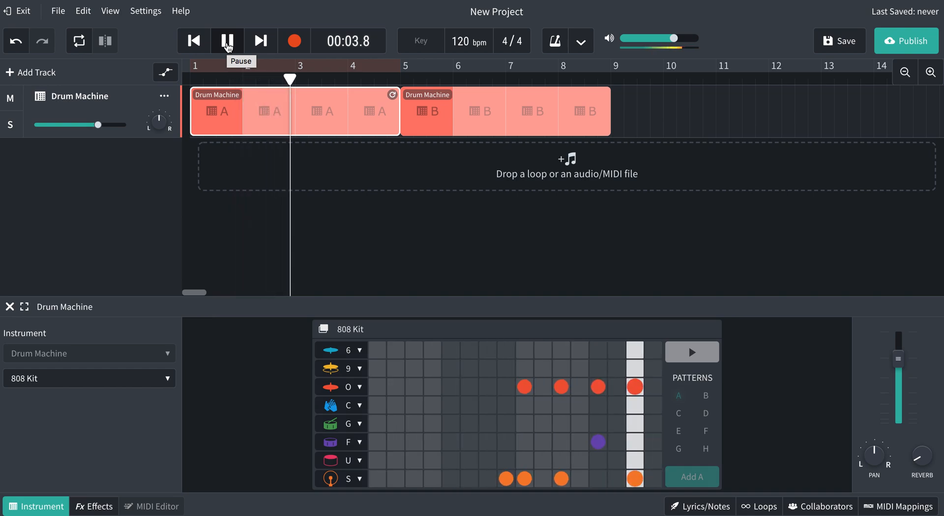
left_click(227, 43)
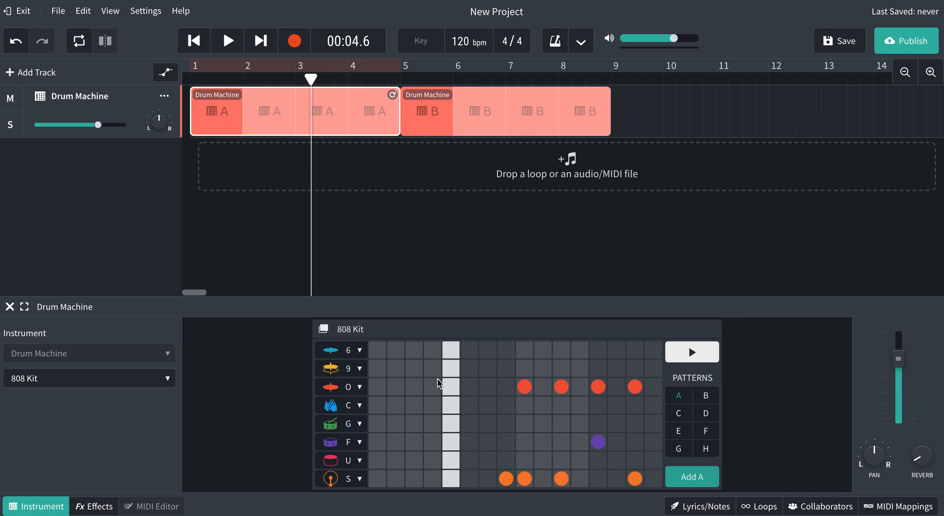
- In pattern A, add kicks on steps 1 and 6, claps on 2–5, row 9 on 5–8, row U on 2 and 6–8, rows 6 and O on 5
left_click(377, 478)
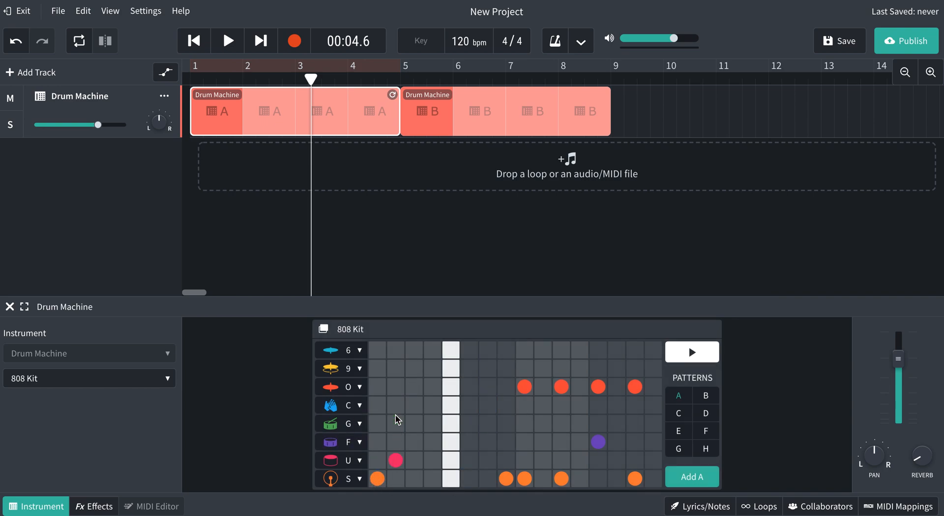
left_click(432, 405)
mouse_move(451, 405)
left_mouse_down()
mouse_move(455, 355)
mouse_move(510, 370)
left_mouse_up()
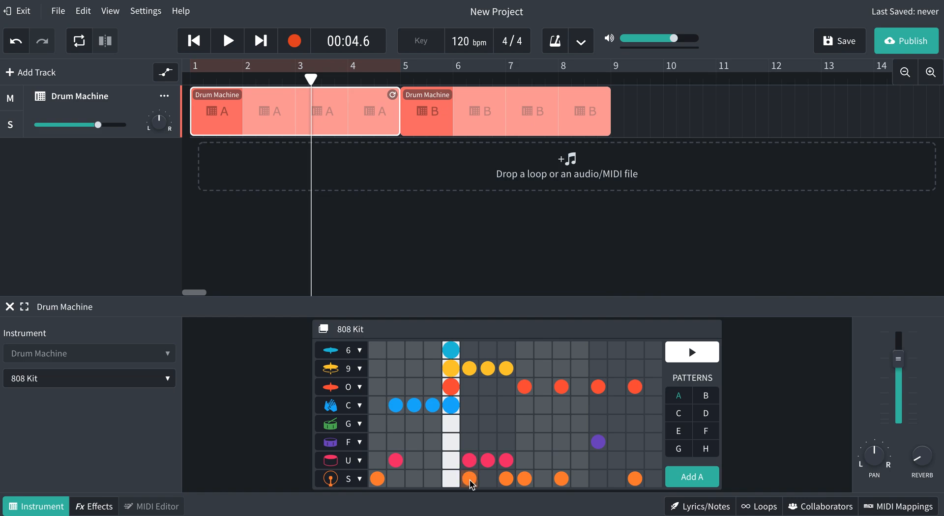
- Add row F hits on steps 3–8, kicks on steps 3, 4 and 7, and row U hits on steps 3 and 4 of pattern A
left_click_drag(486, 444, 506, 442)
left_click(415, 442)
left_click(449, 443)
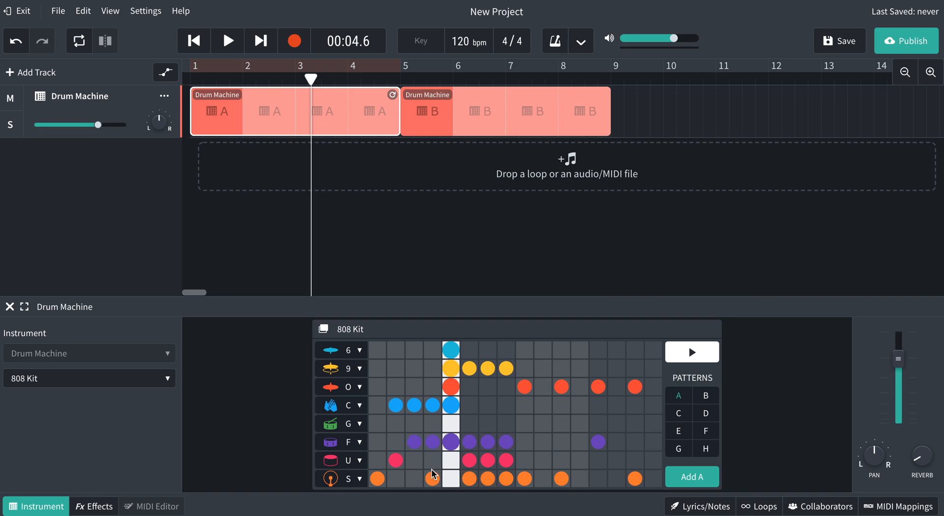
left_click(415, 459)
left_click(414, 478)
- Return the playhead to the start and listen to the filled-in pattern A
left_click_drag(308, 80, 192, 79)
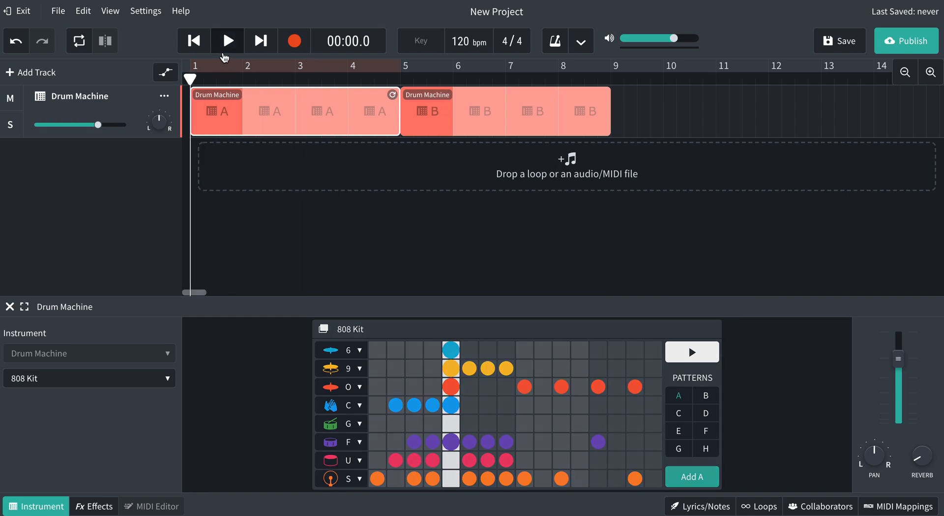
left_click(227, 49)
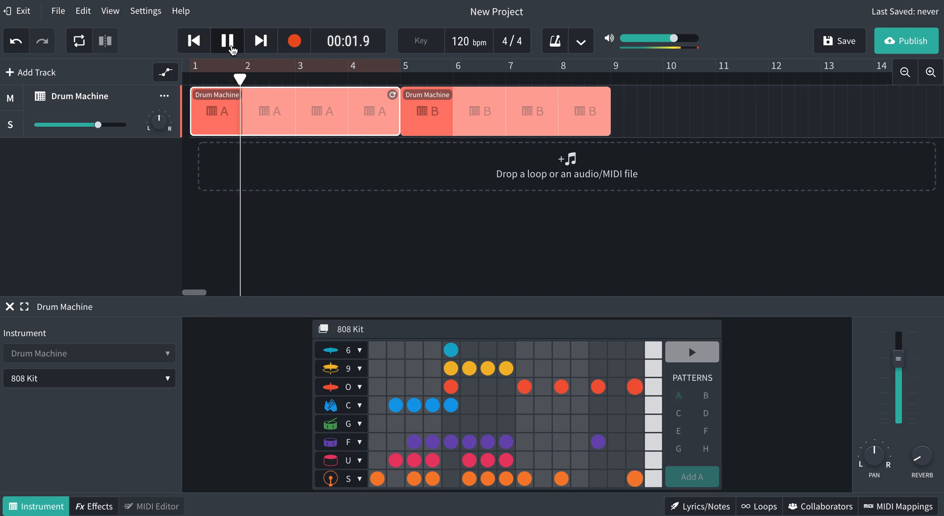
left_click(232, 48)
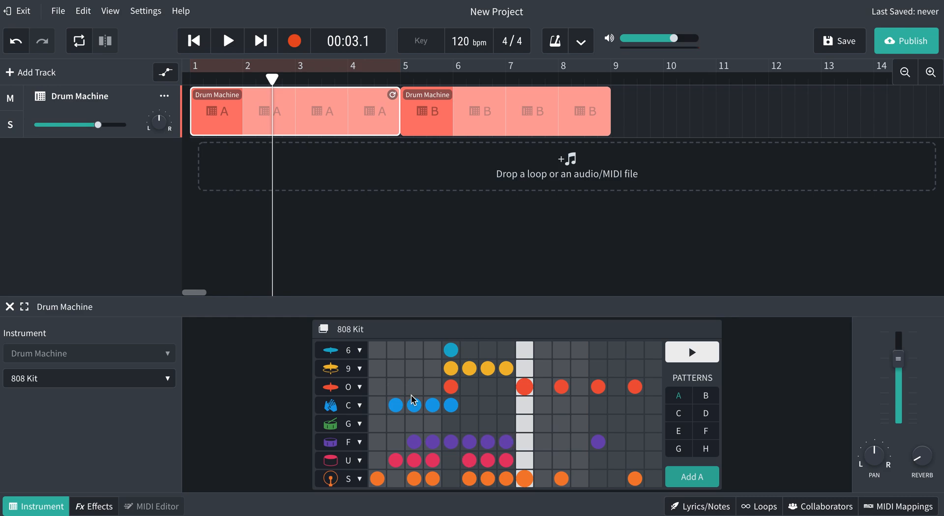
- Clear steps 1 to 8 of pattern A in every row except the kick row
left_click(396, 405)
left_click(451, 387)
left_click(451, 368)
left_click(469, 368)
left_click(487, 369)
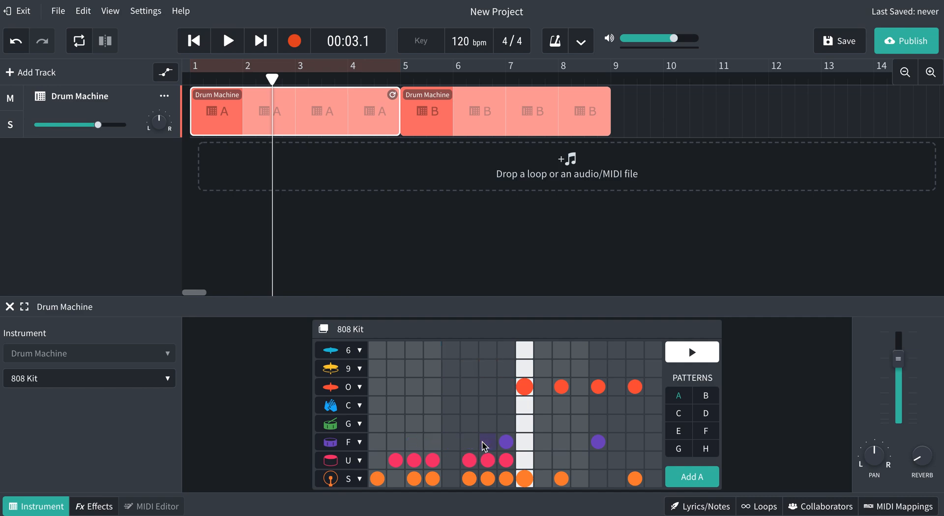
left_click(502, 446)
left_click(395, 460)
left_click(414, 461)
left_click(471, 462)
left_click(488, 461)
left_click(506, 461)
- Check the sound choices for the kick row, keep Kick, and put the kick hit back on step 1
left_click(350, 479)
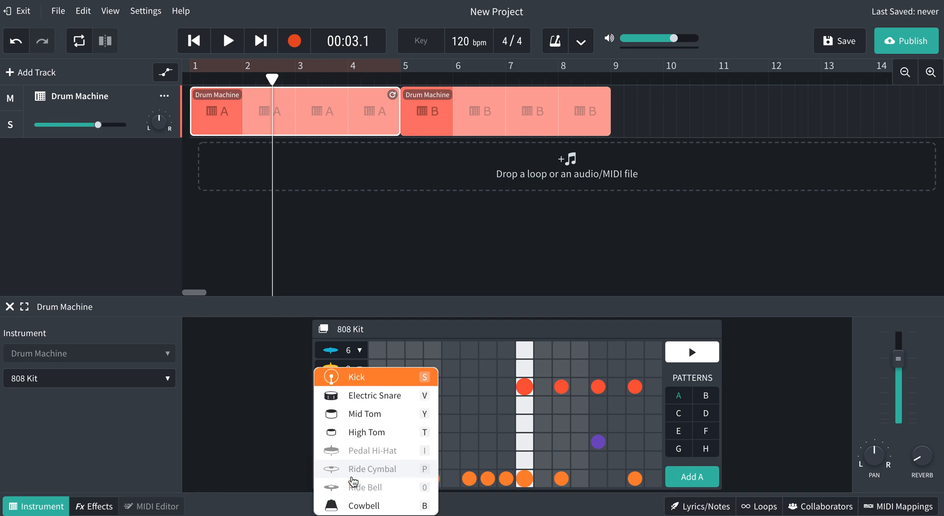
left_click(369, 386)
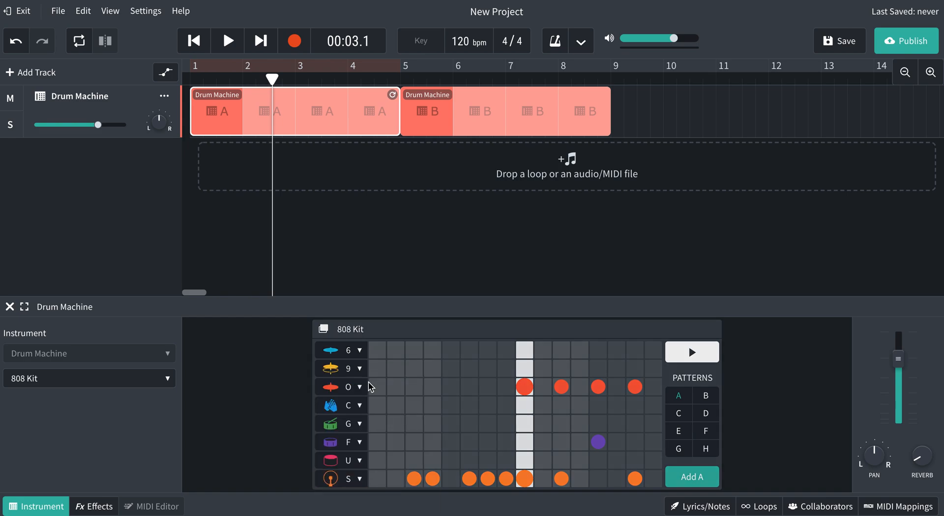
left_click(379, 478)
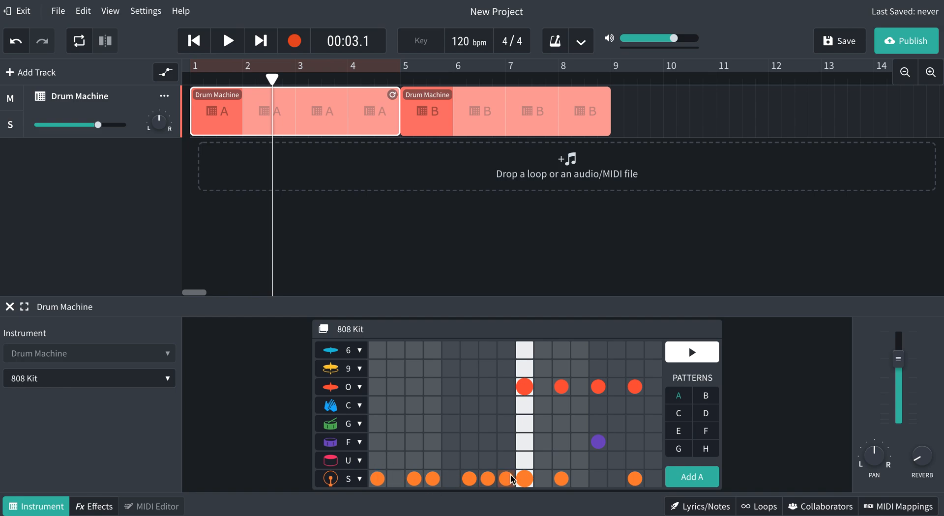
- Return the playhead to the start and listen to pattern A with the kick-only opening
left_click_drag(272, 78, 190, 78)
left_click(228, 41)
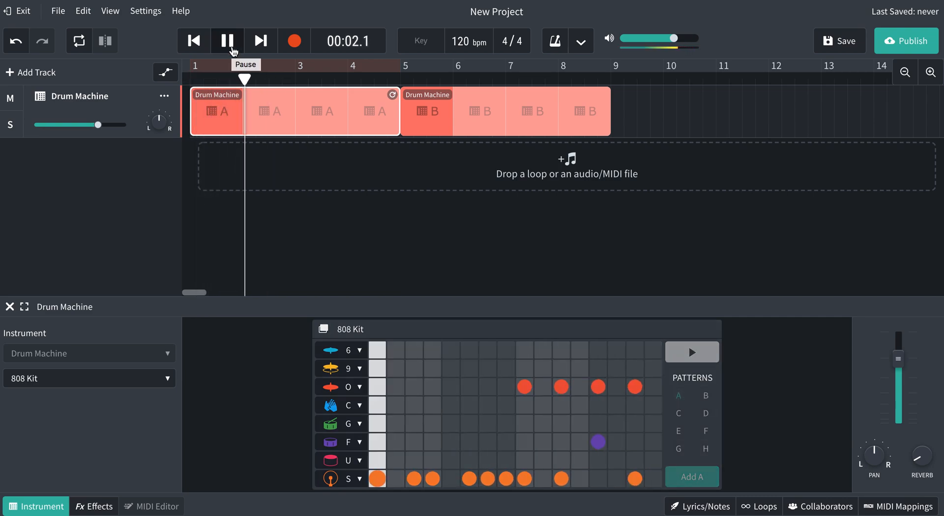
left_click(233, 51)
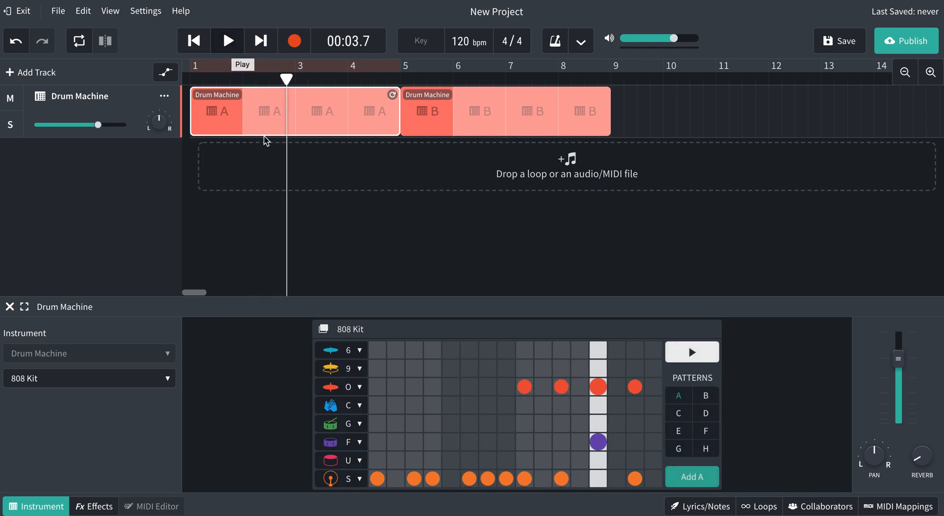
- Remove the kick hits on steps 7 and 8 of pattern A and play it from the start
left_click(419, 477)
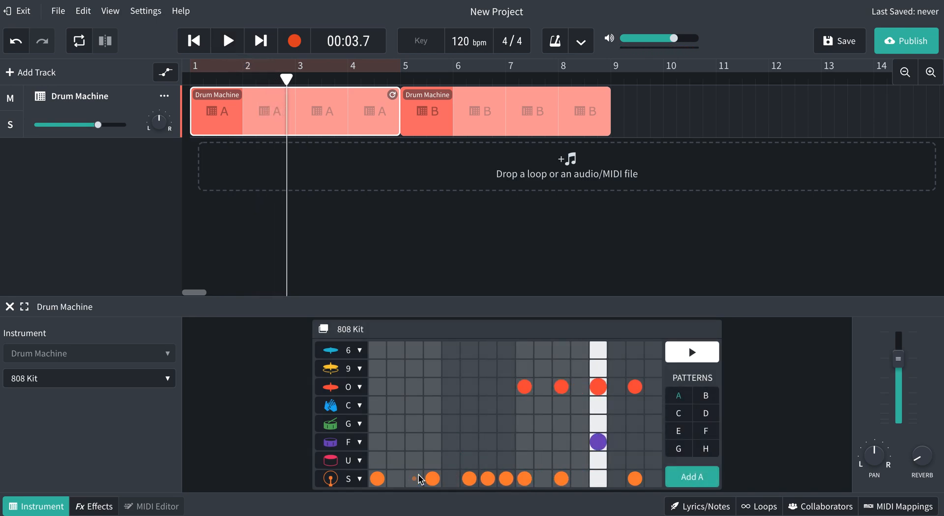
left_click(420, 479)
left_click(506, 478)
left_click(488, 479)
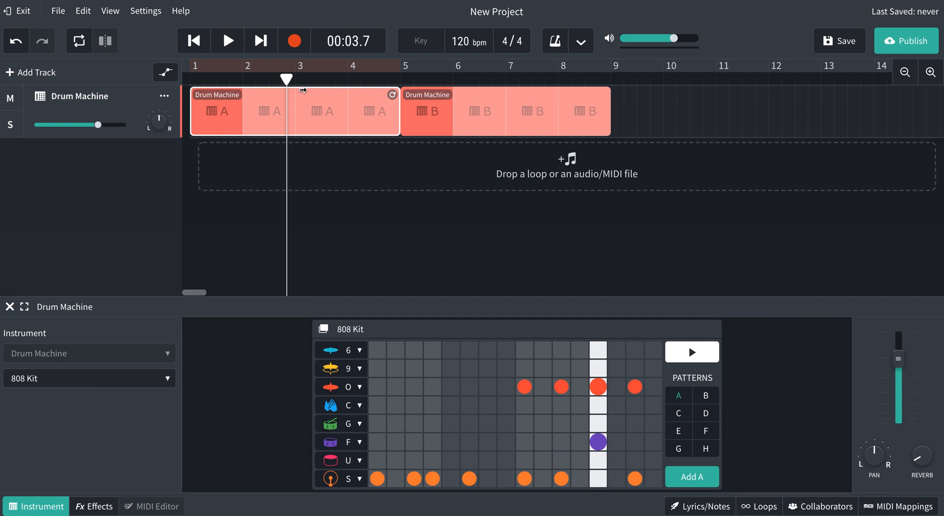
key("Home")
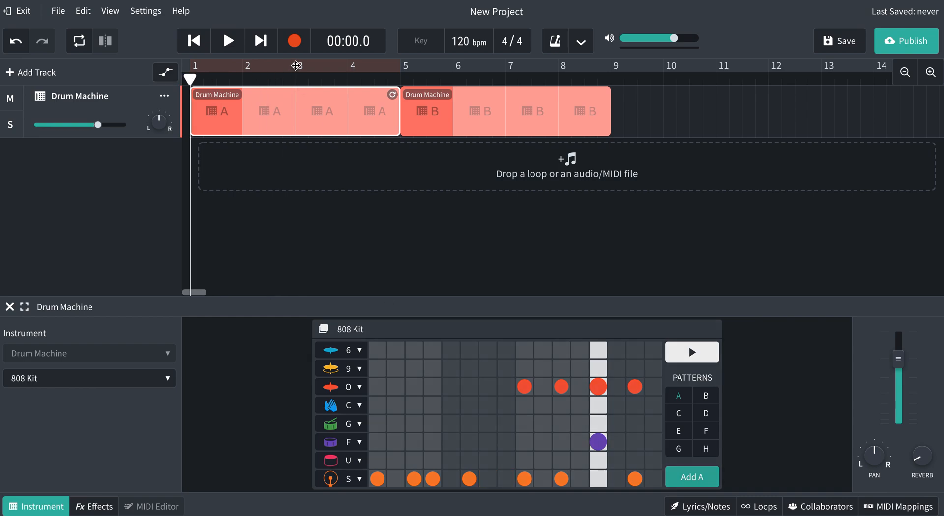
left_click(228, 40)
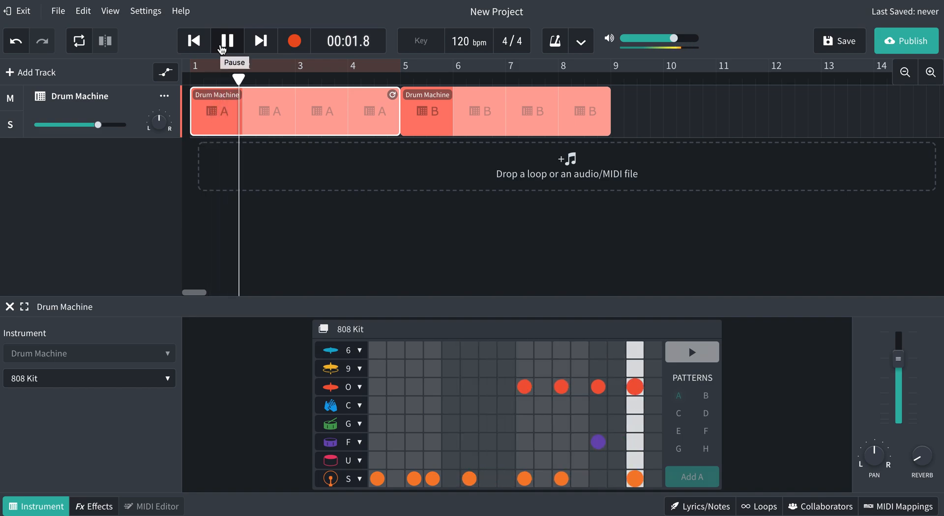
- Remove the kick hit on step 3 of pattern A and play the beat from the start
left_click(224, 45)
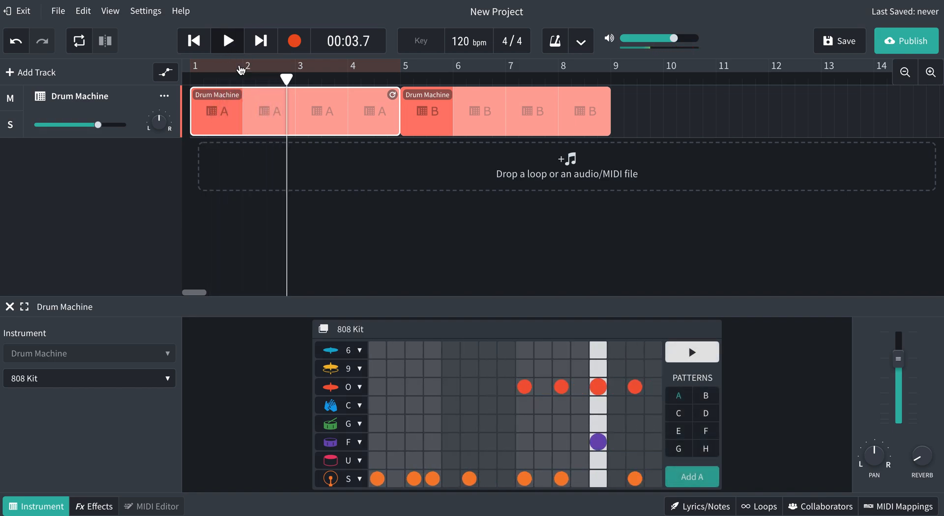
left_click(420, 481)
left_click_drag(288, 80, 175, 83)
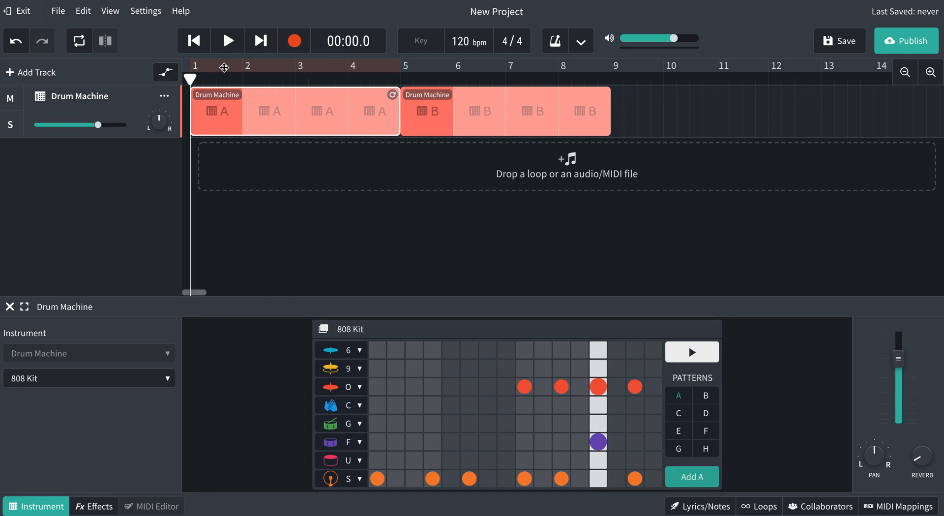
left_click(229, 43)
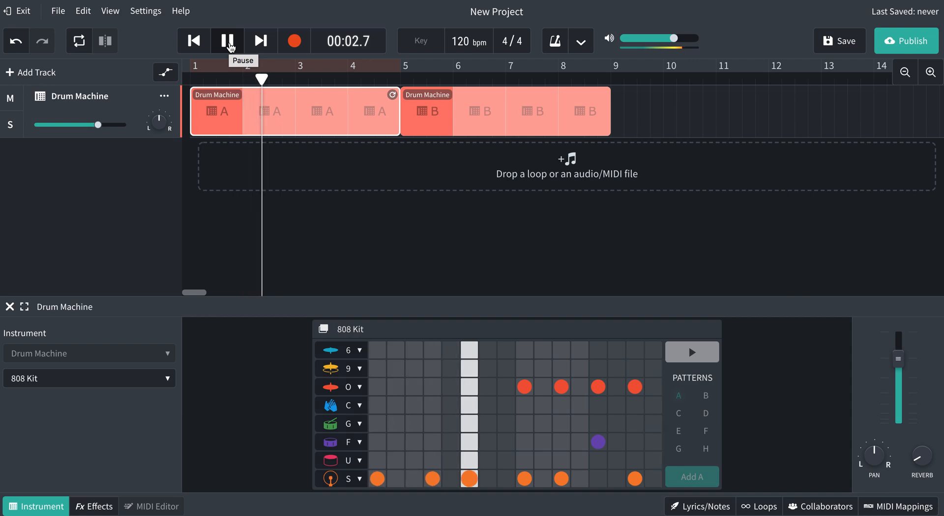
left_click(229, 43)
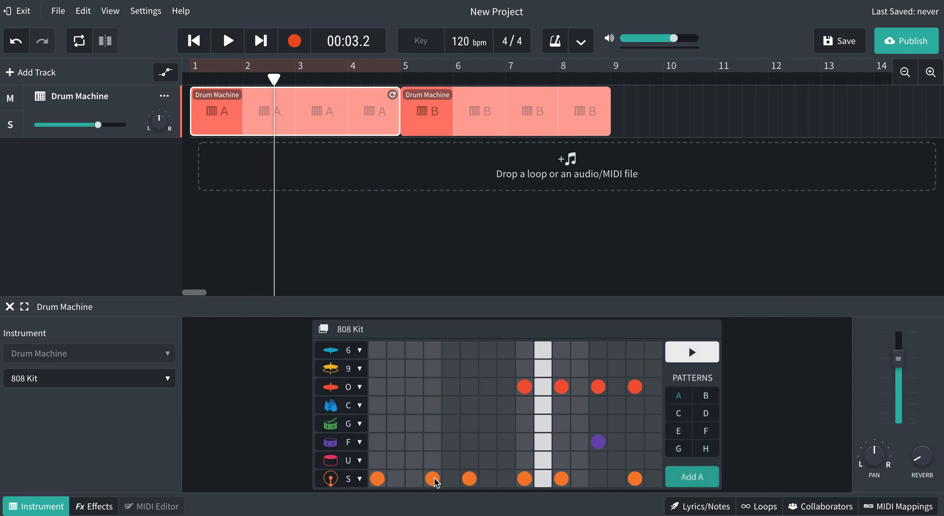
- Keep Snare as the sound of row F, add snare hits on steps 3 and 6 of pattern A, and listen from the start
left_click(363, 442)
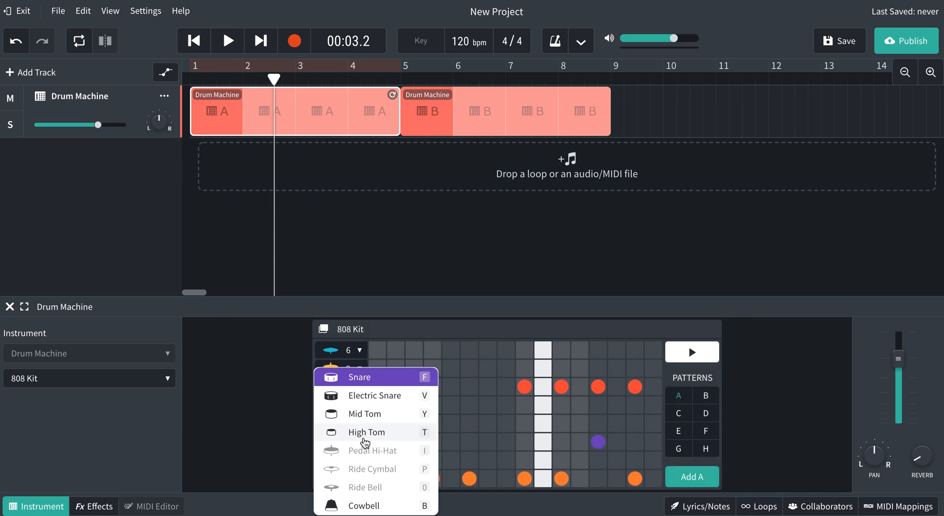
left_click(368, 381)
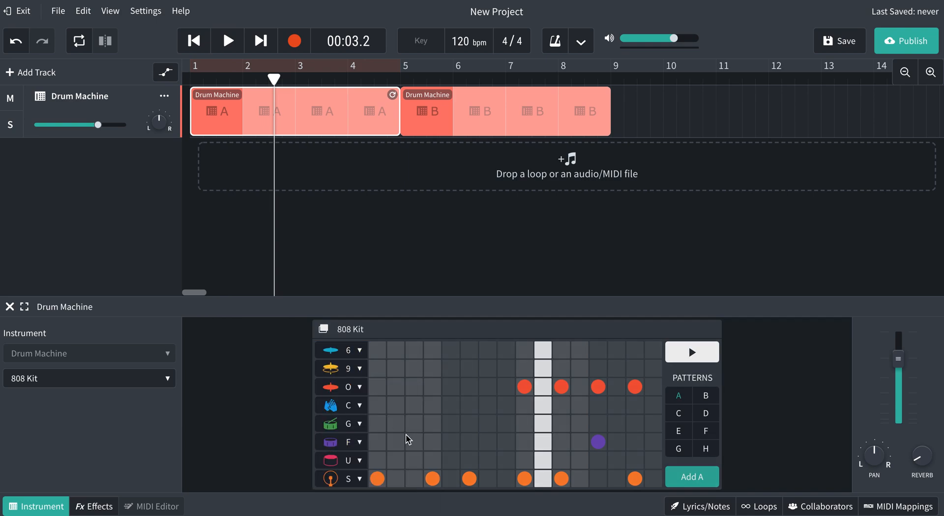
left_click(412, 443)
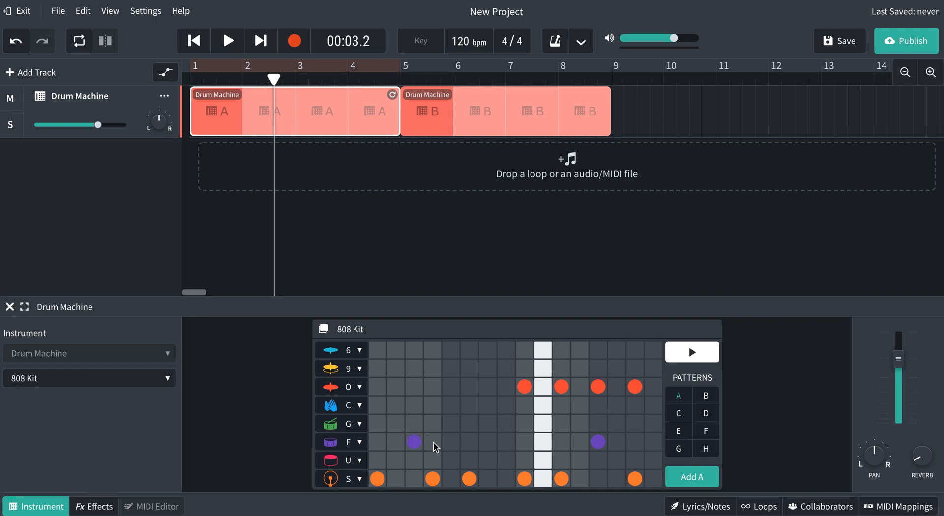
left_click(475, 447)
left_click_drag(274, 78, 186, 81)
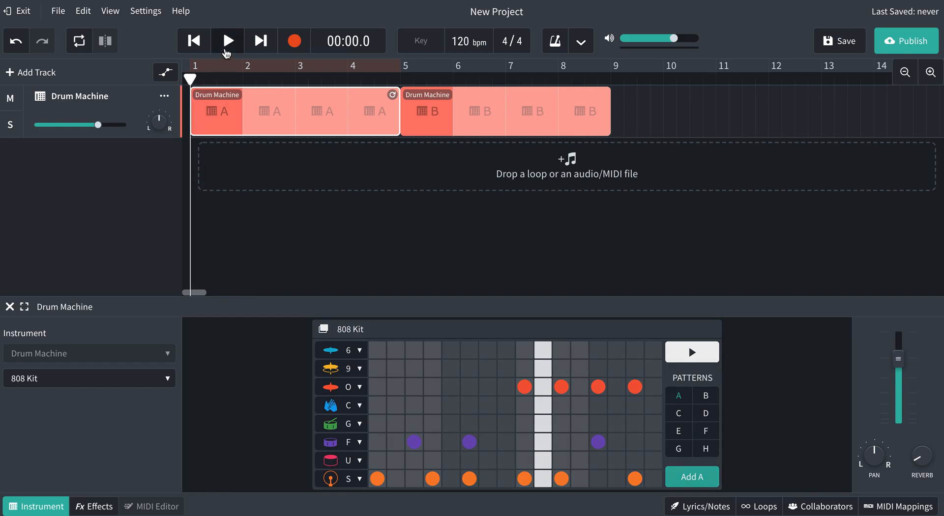
left_click(226, 51)
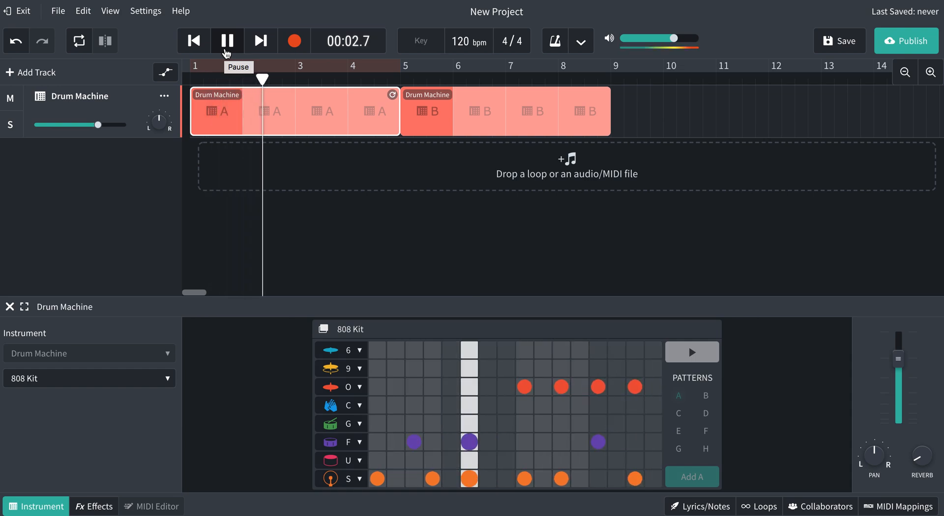
left_click(226, 51)
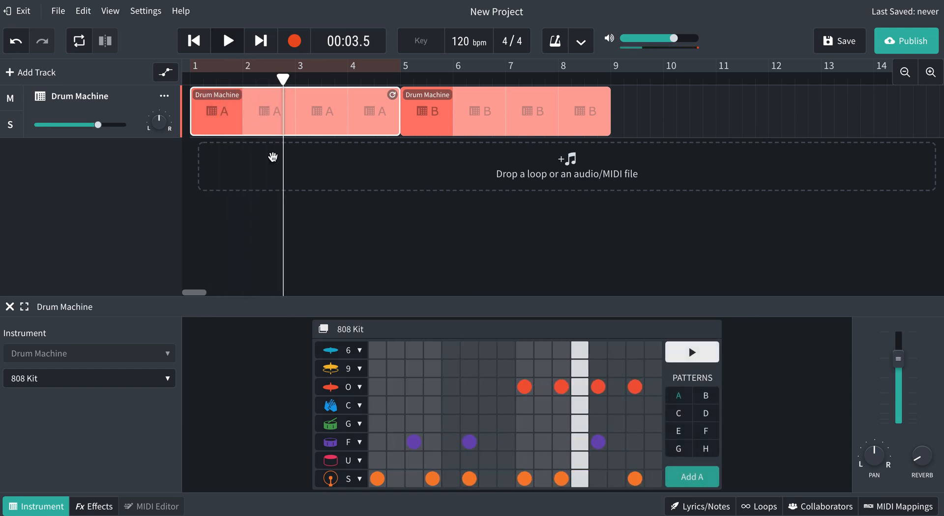
- Move the snare hit from step 3 to step 4, add another on step 8, and play pattern A from the start
left_click(433, 443)
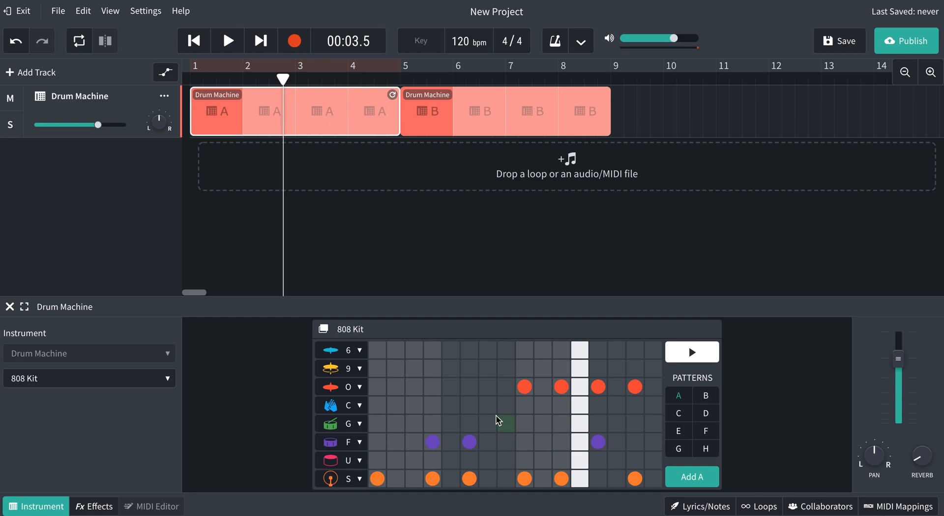
left_click(511, 442)
left_click(193, 41)
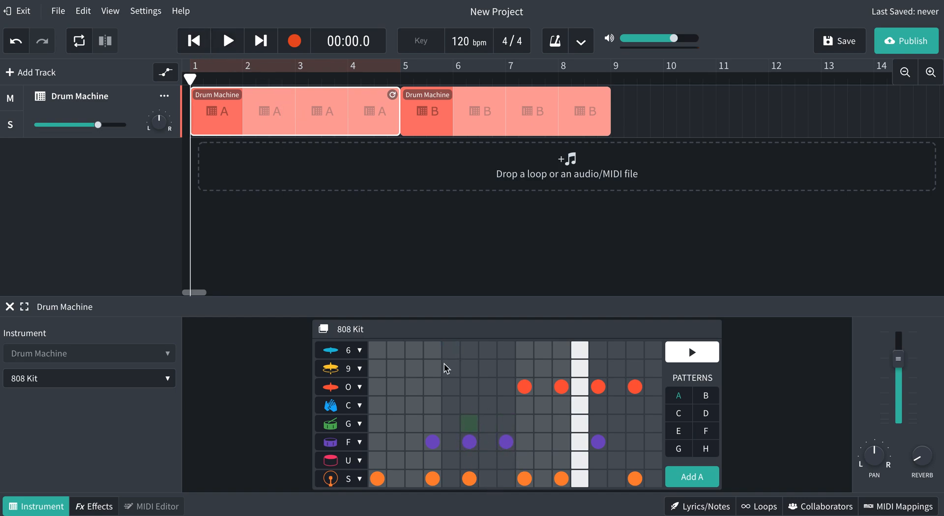
left_click(229, 41)
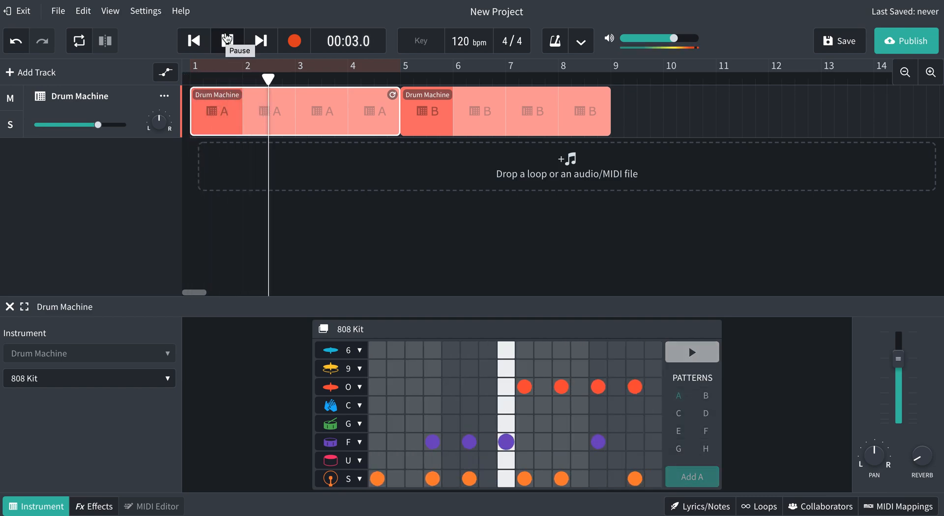
left_click(227, 40)
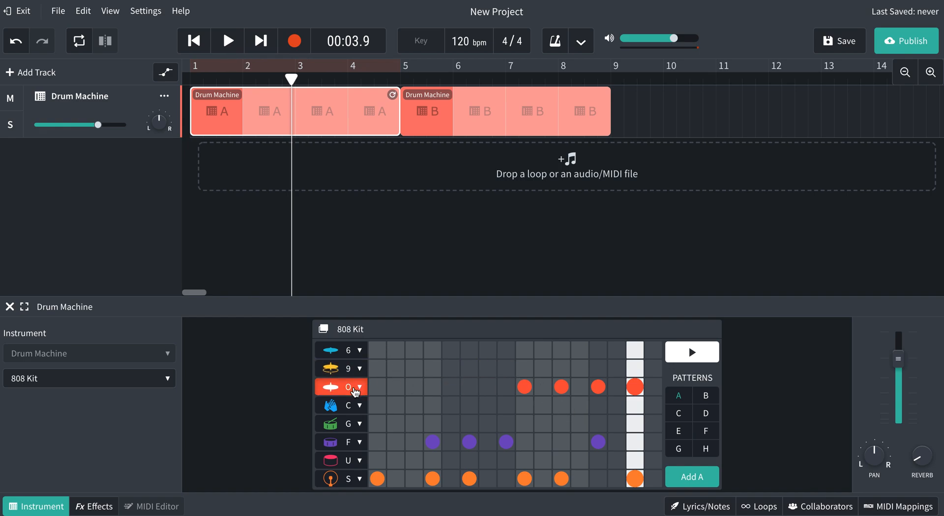
- Audition the hi-hat in row O, add its hits on steps 3, 4, 7 and 8 of pattern A, and play from the start
left_click(354, 389)
left_click(355, 388)
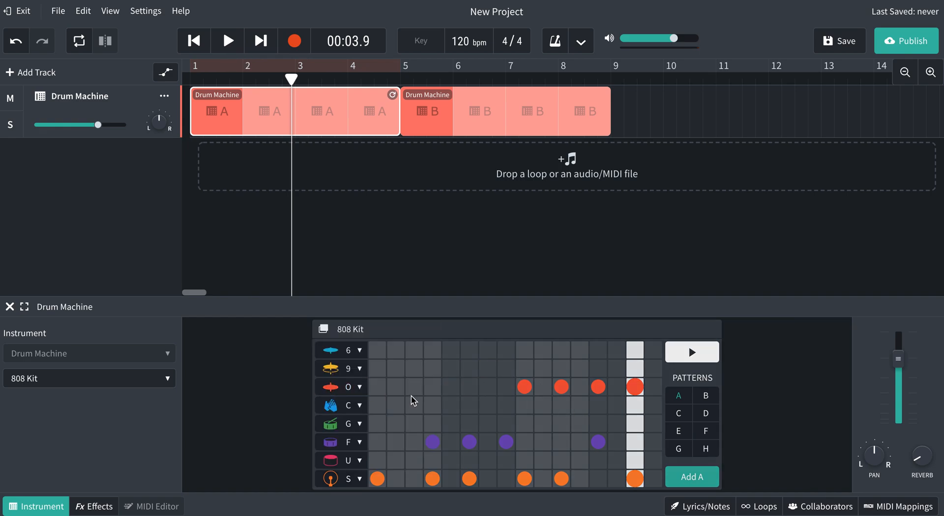
left_click(421, 393)
left_click(433, 393)
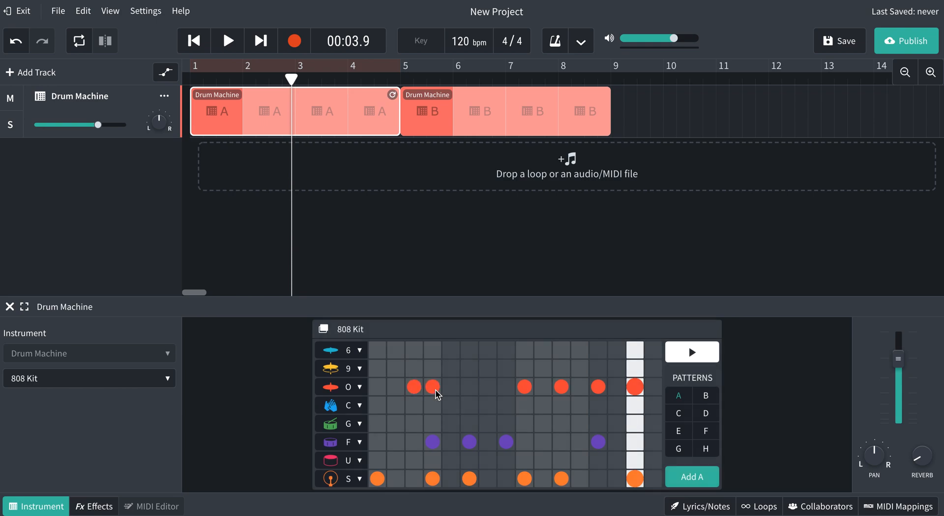
left_click(486, 392)
left_click(506, 391)
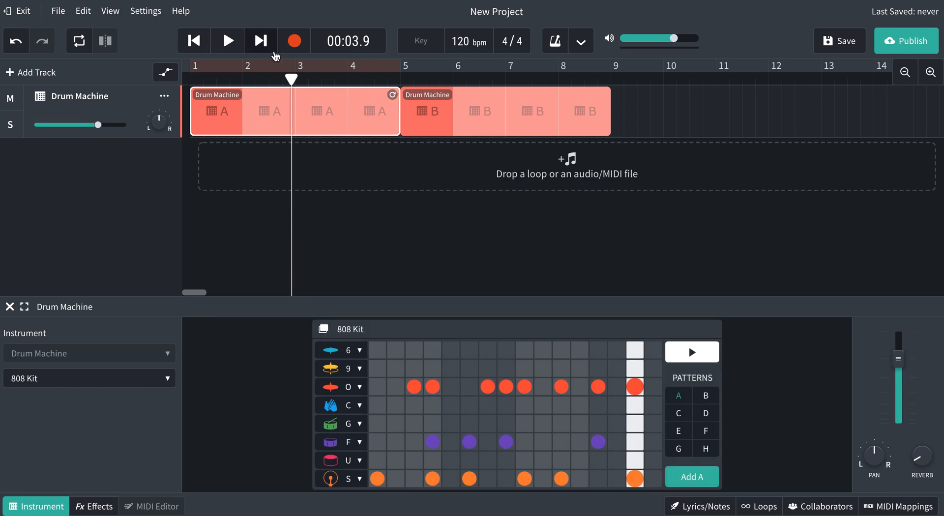
left_click(187, 50)
left_click(227, 43)
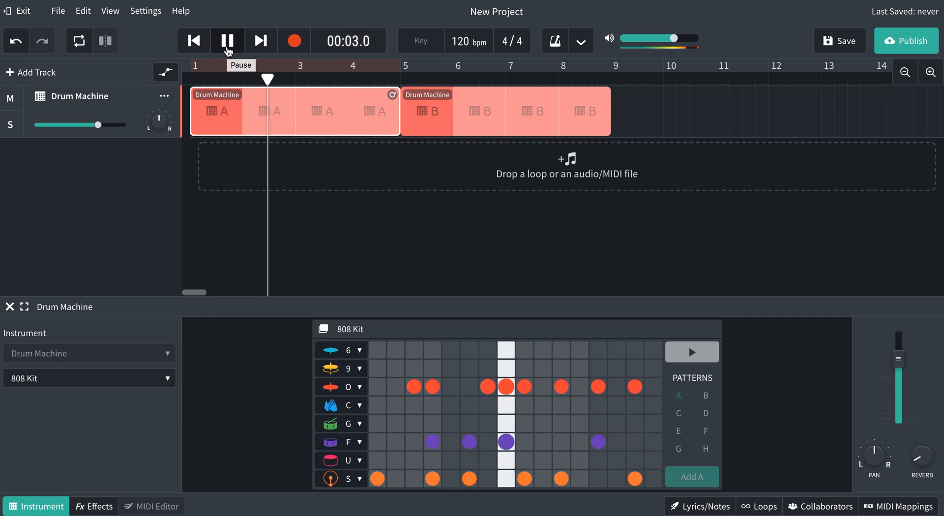
left_click(227, 41)
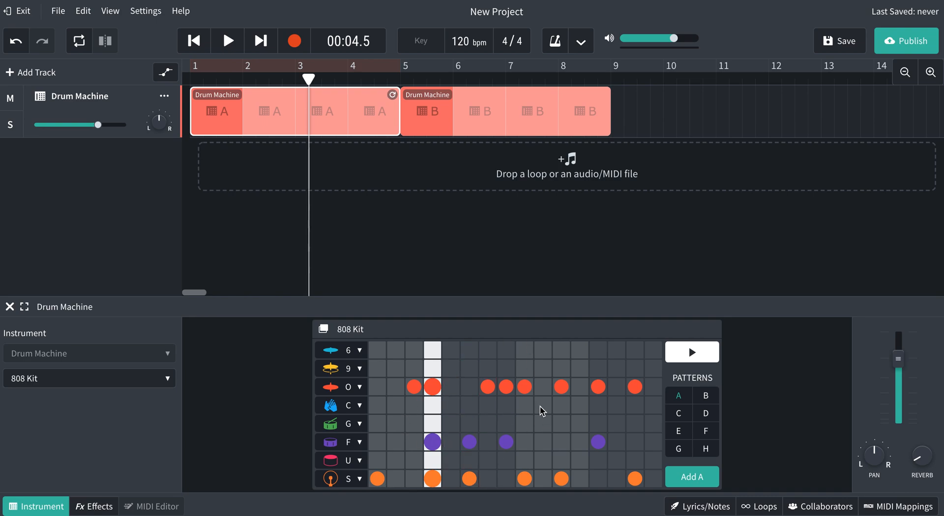
- Select the pattern B region and listen to it from bar 5 as a reference
left_click(424, 121)
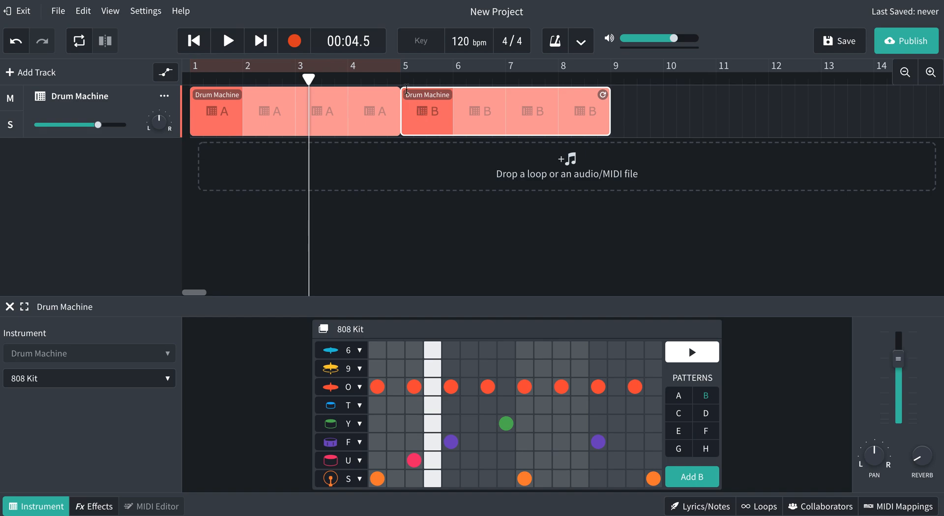
left_click(403, 78)
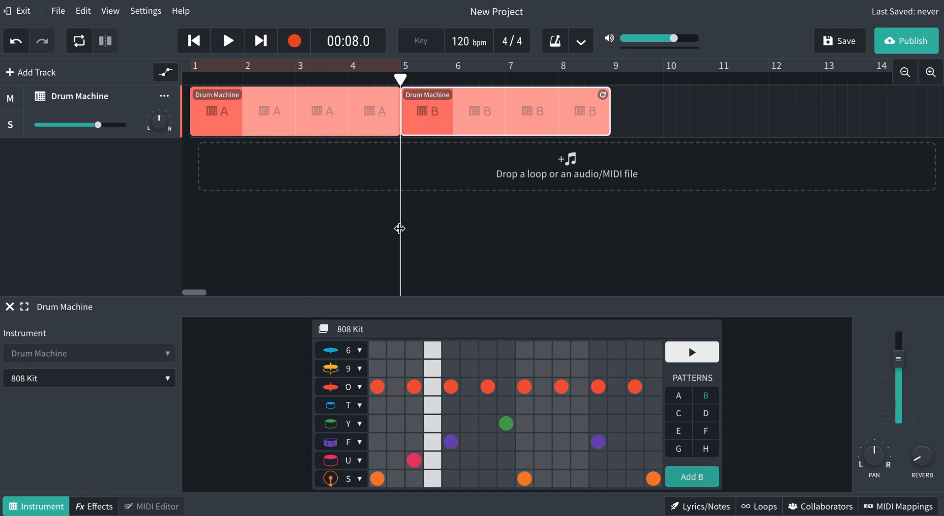
left_click(231, 42)
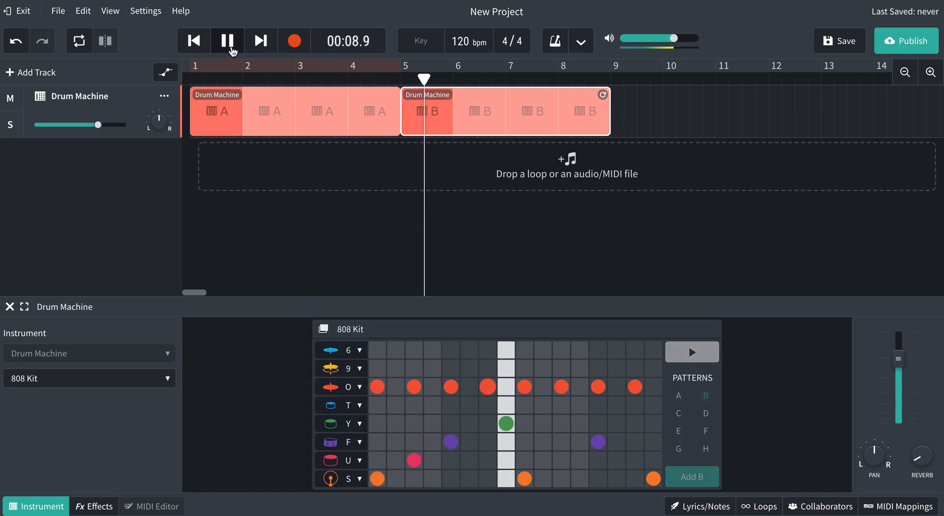
left_click(232, 49)
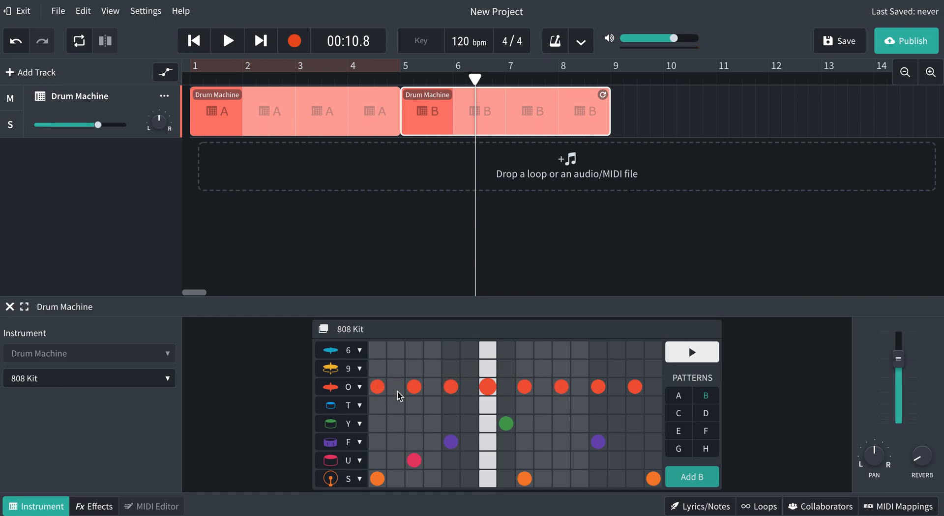
- Rearrange pattern A's opening hi-hat hits in row O to steps 1, 3, 5 and 7, and play the beat from the start
left_click(225, 108)
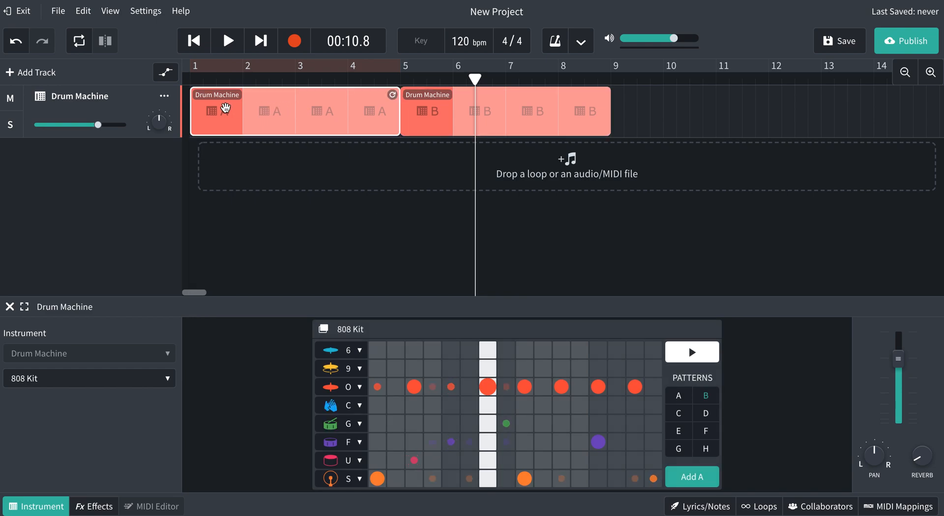
left_click(431, 390)
left_click(447, 386)
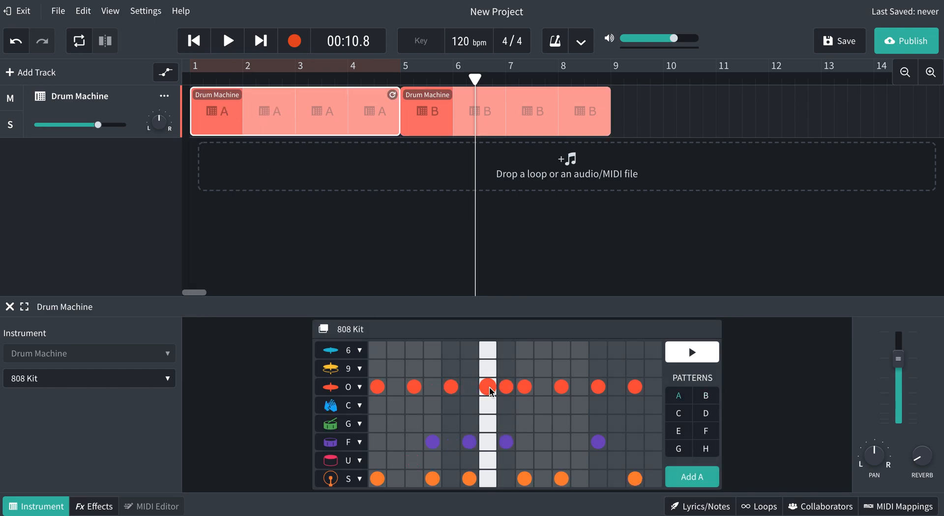
left_click(508, 389)
left_click(197, 41)
left_click(197, 41)
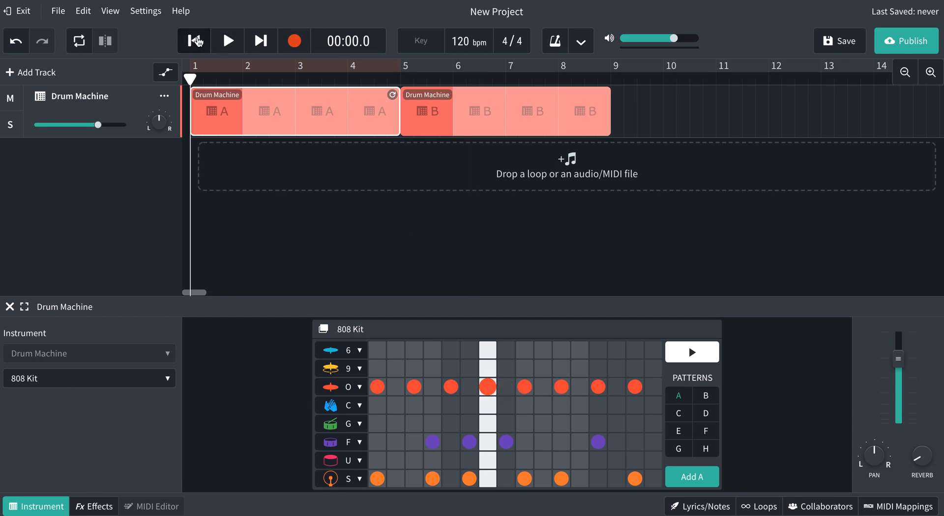
left_click(211, 42)
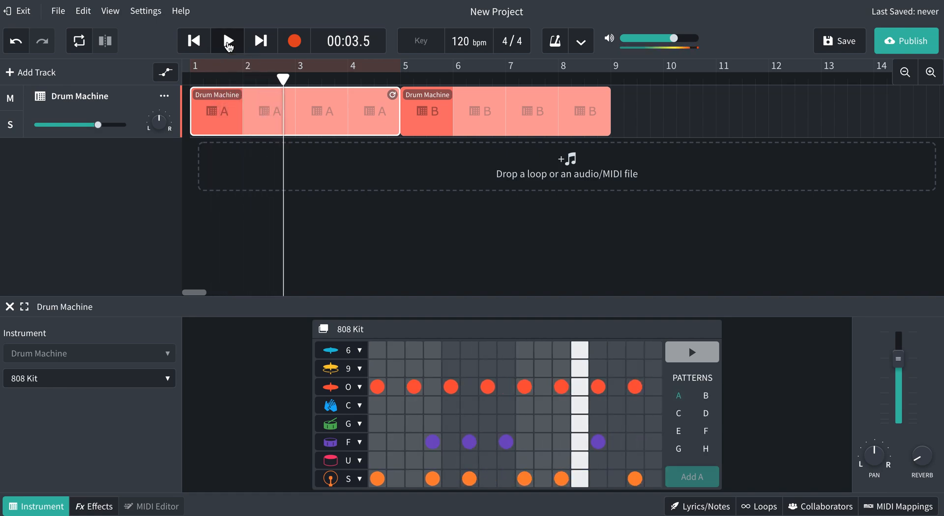
left_click(228, 43)
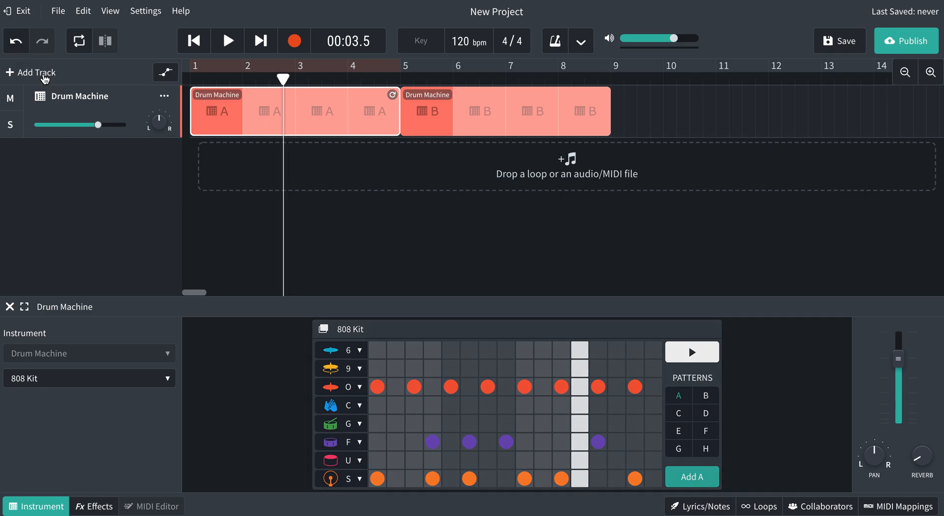
- Add a new Instruments track to the project and try a few notes on its Grand Piano
left_click(42, 76)
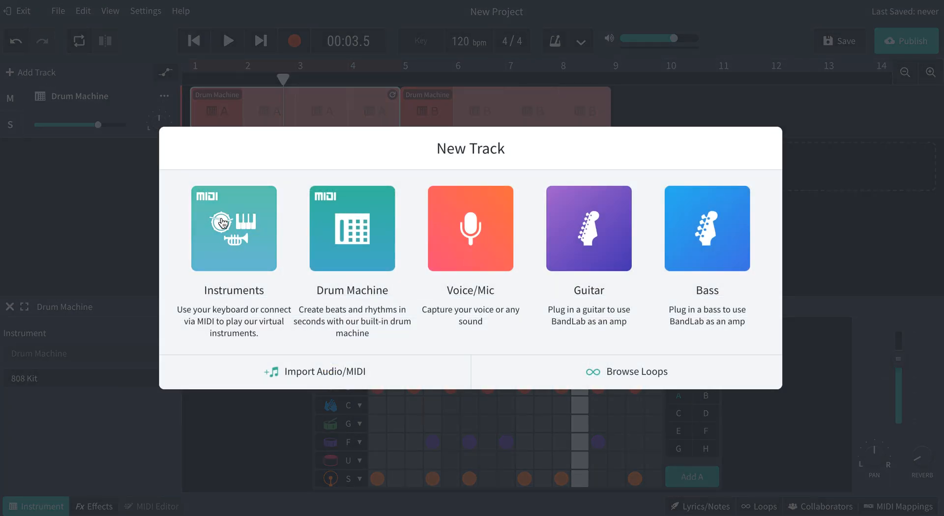
left_click(222, 231)
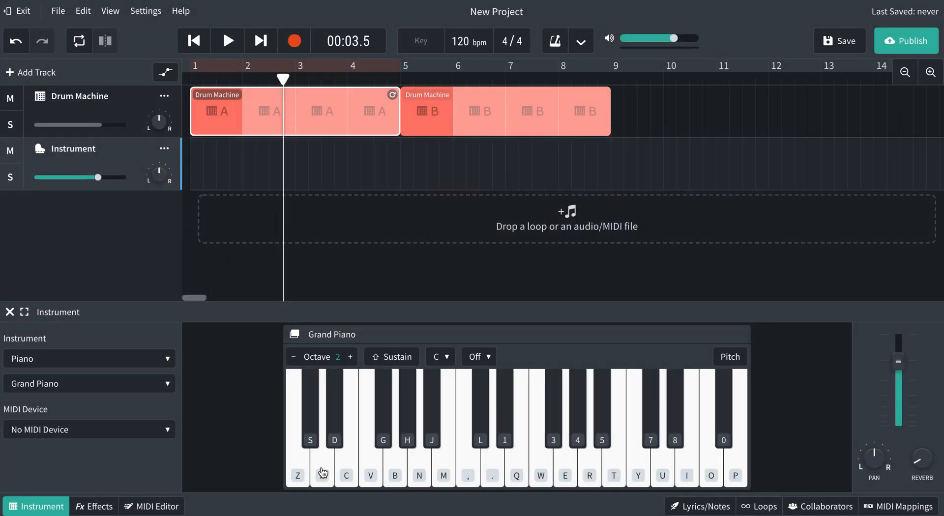
left_click(371, 475)
left_click(479, 472)
- Audition a series of single notes on the Grand Piano and raise its octave to 3
key("s")
key("s")
key("d")
key("c")
key("d")
key("s")
key("c")
key("c")
key("b")
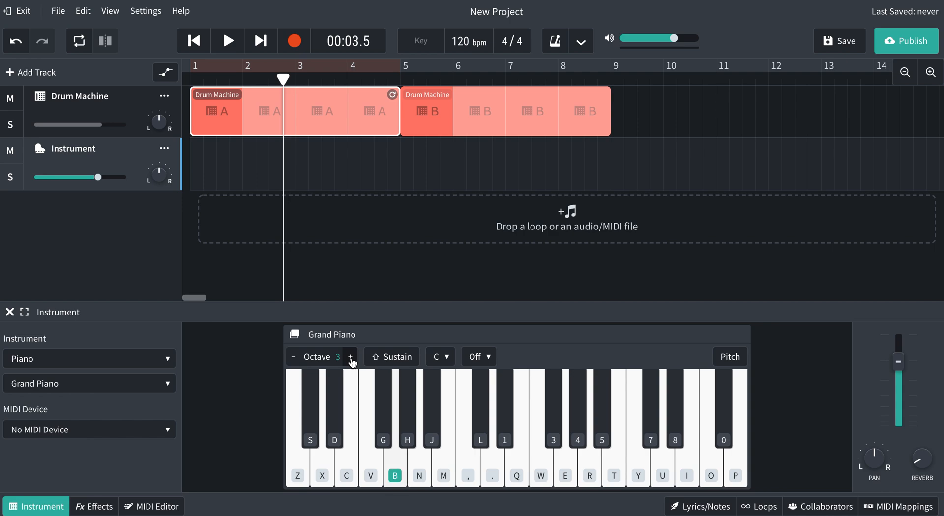
key("n")
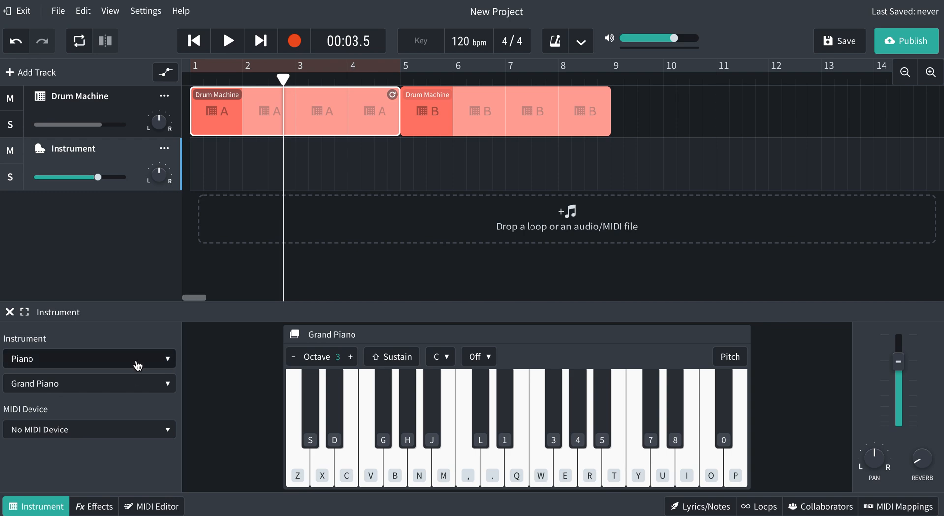
- Change the new track's instrument category to Synth Pads and try notes with the Atlantis Pad sound
left_click(136, 363)
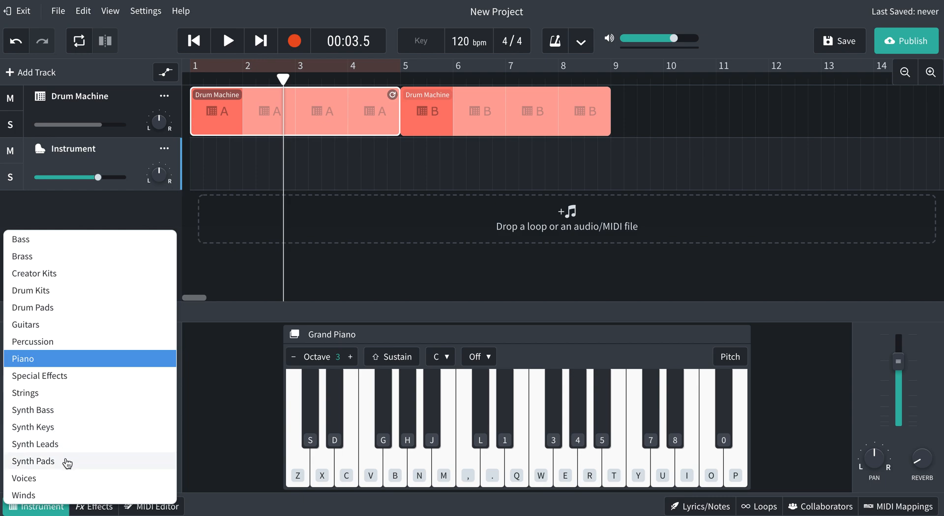
left_click(67, 463)
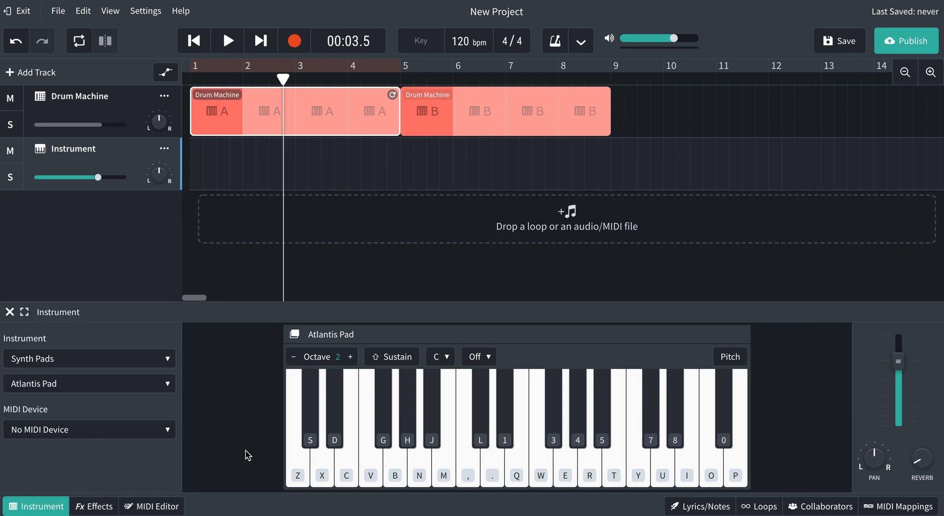
left_click(411, 463)
left_click(435, 467)
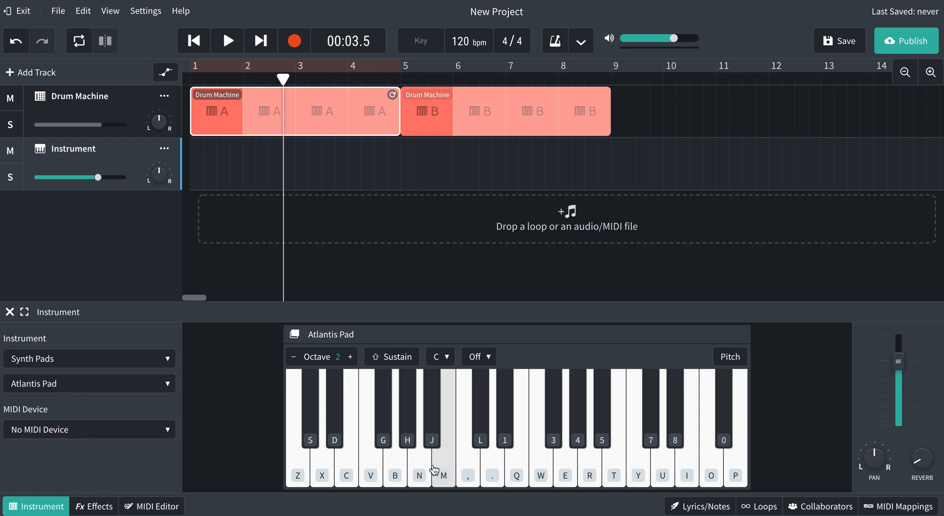
- Switch the Instrument track's sound to Retro Juno Pad and try a few notes with it
left_click(115, 388)
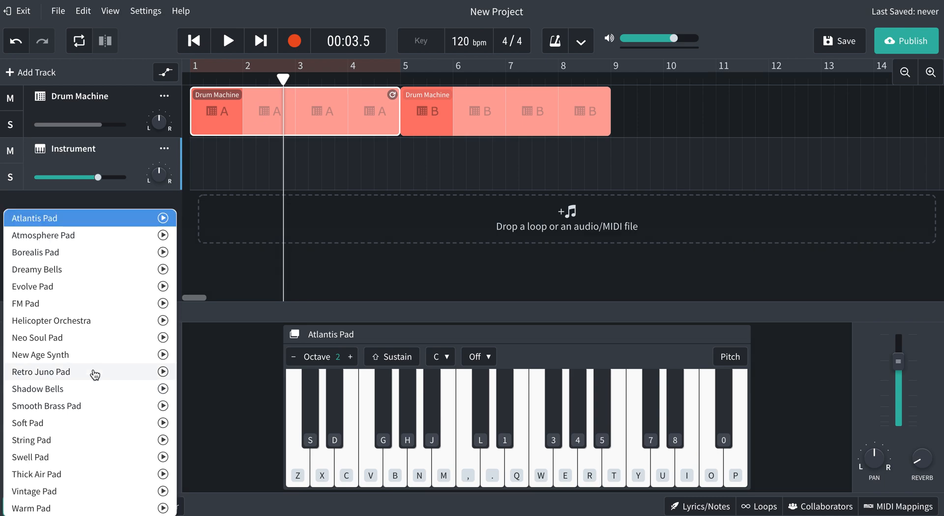
left_click(95, 375)
left_click(367, 464)
left_click(398, 467)
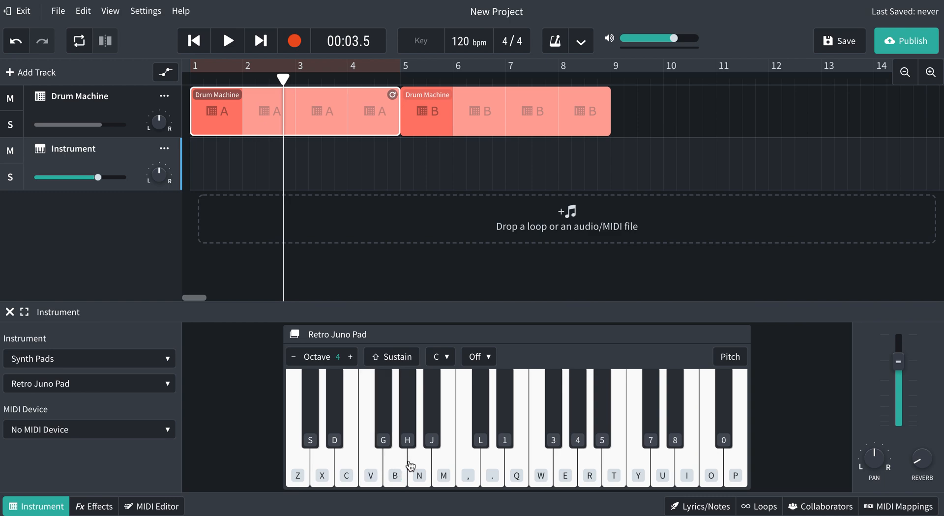
left_click(371, 472)
left_click(393, 470)
left_click(370, 473)
- Record a short Retro Juno Pad melody over bars 3 and 4, starting the take at the project's beginning, and play it back
left_click_drag(283, 77, 178, 75)
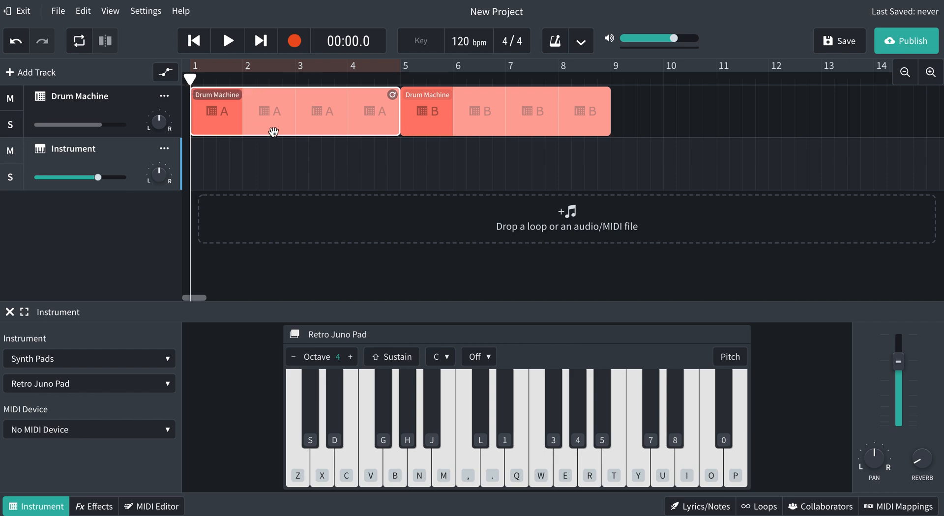
left_click(294, 42)
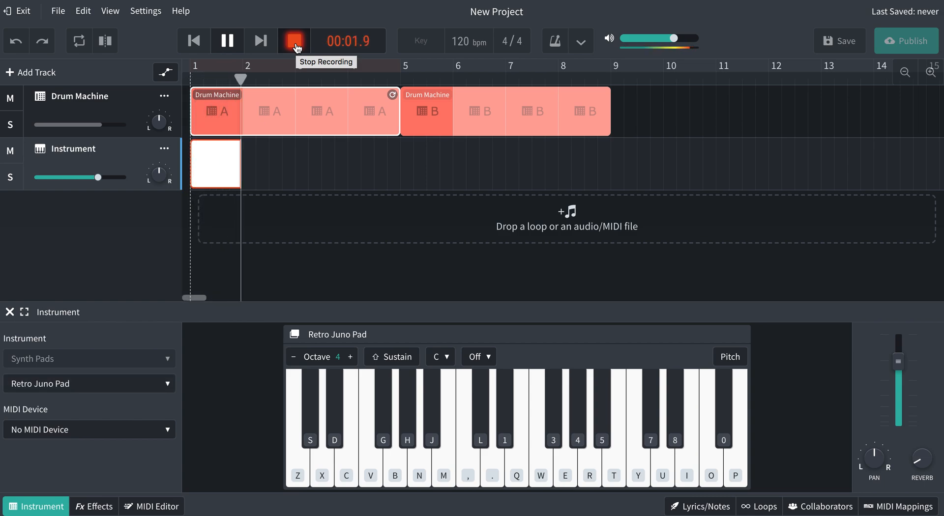
key("v")
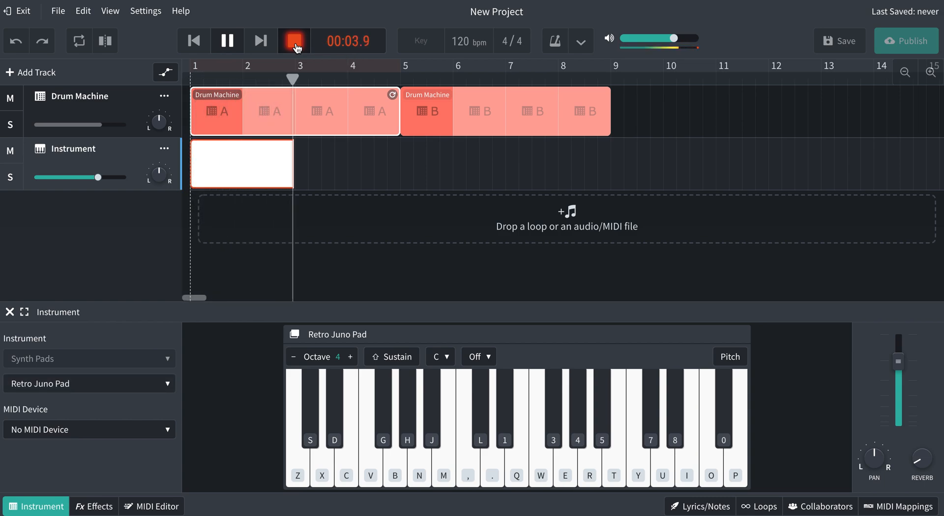
key("v")
key("h")
key("v")
key("v")
key("h")
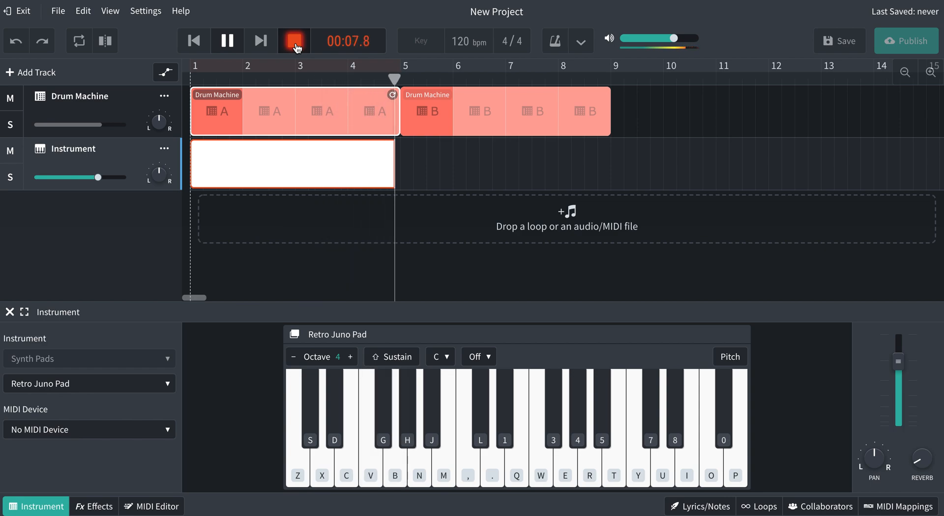
left_click(297, 47)
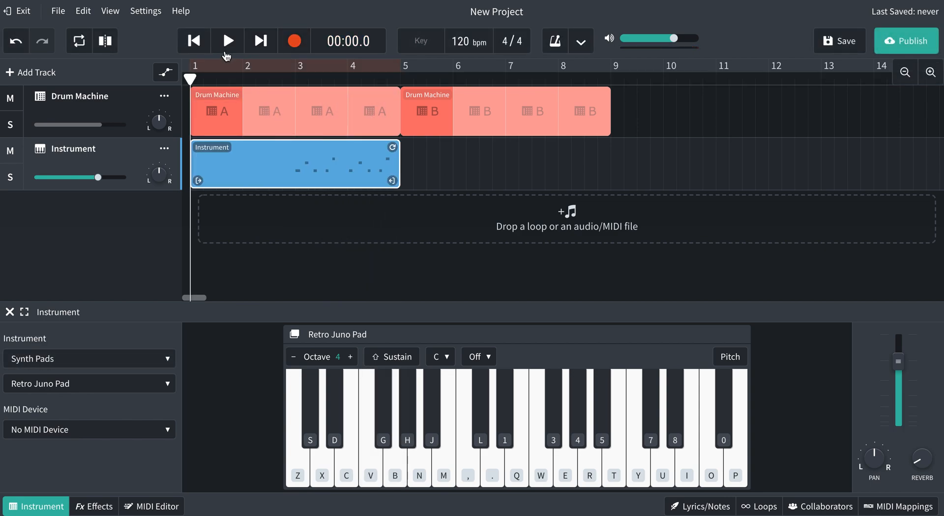
left_click(226, 41)
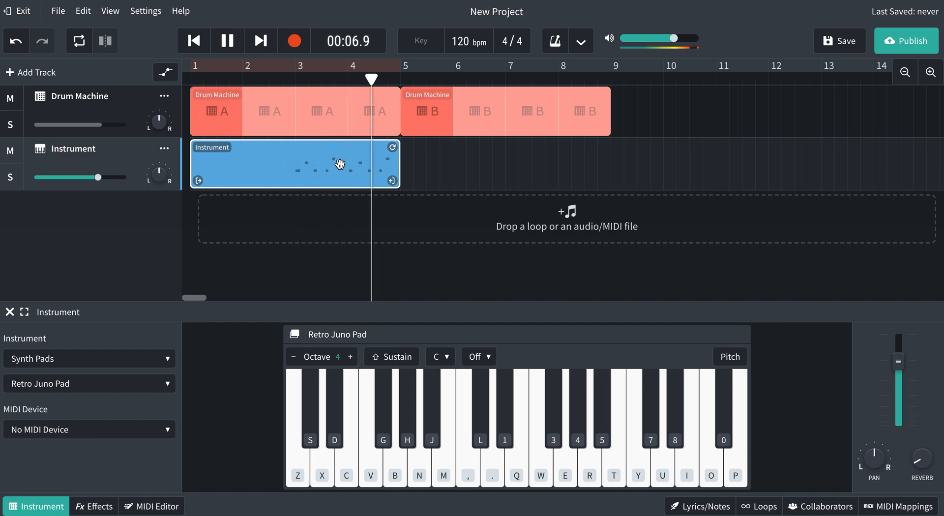
key("space")
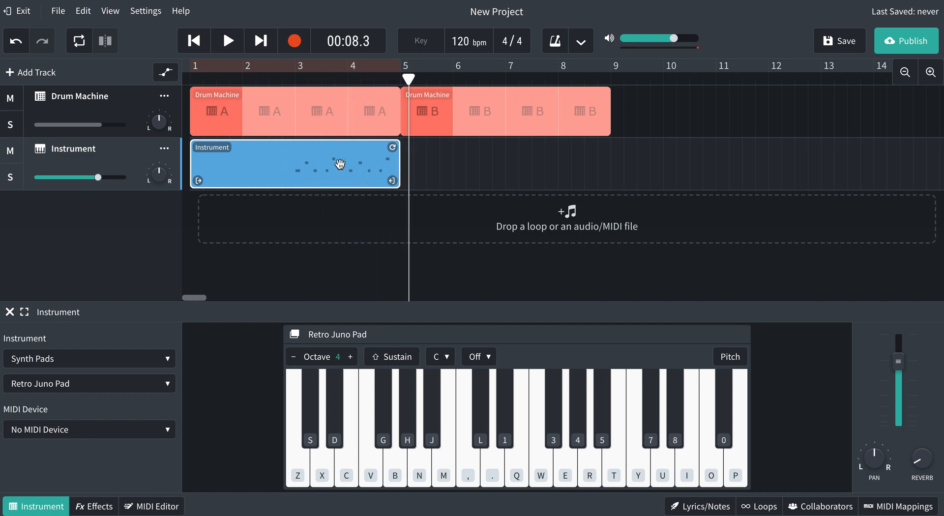
- Quantize all notes of the recorded pad melody to 1/16 in the MIDI Editor
double_click(340, 164)
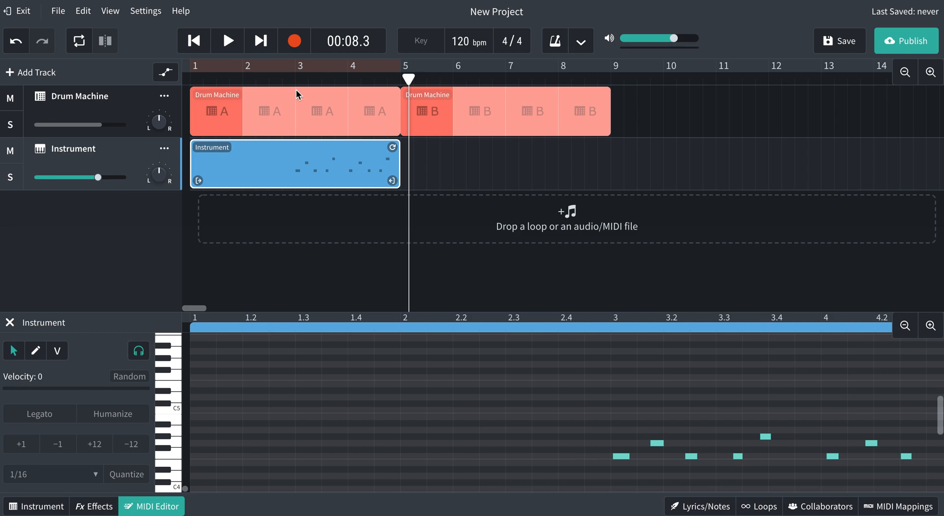
scroll(658, 404, "right", 5)
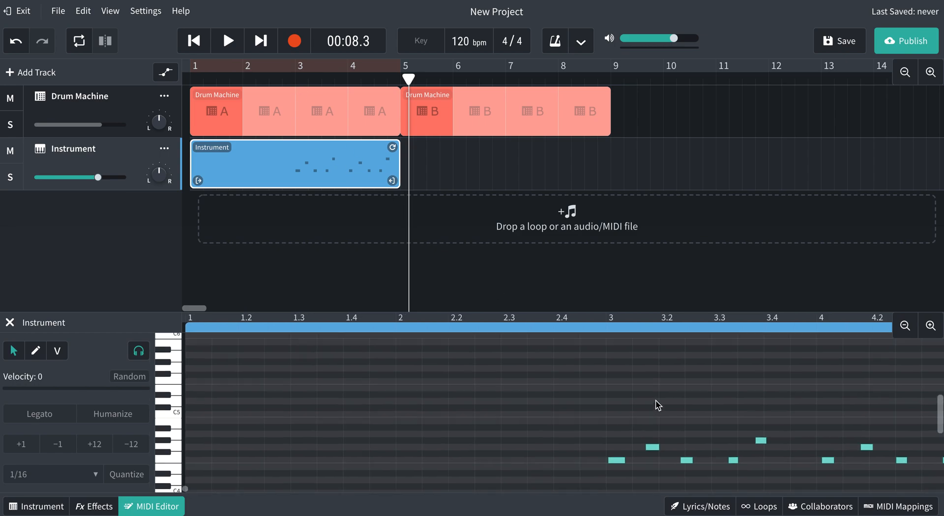
scroll(655, 400, "down", 2)
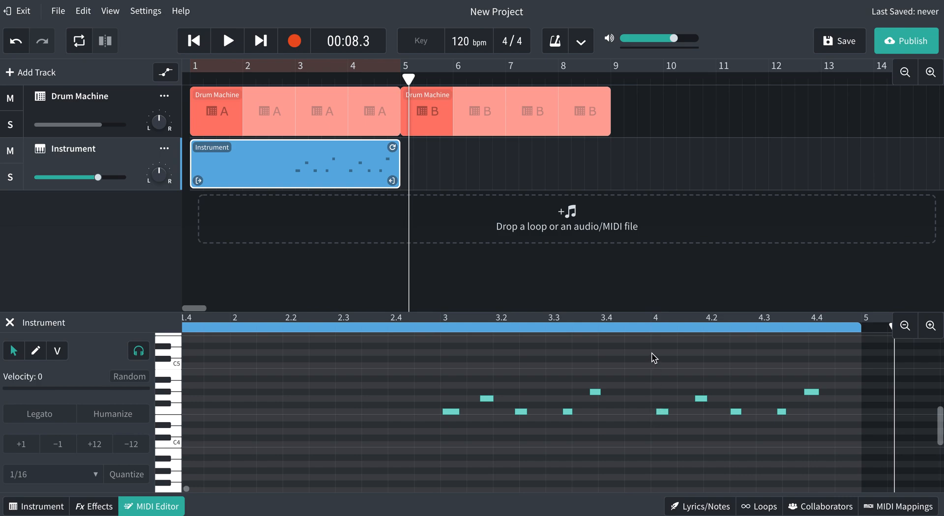
left_click(665, 412)
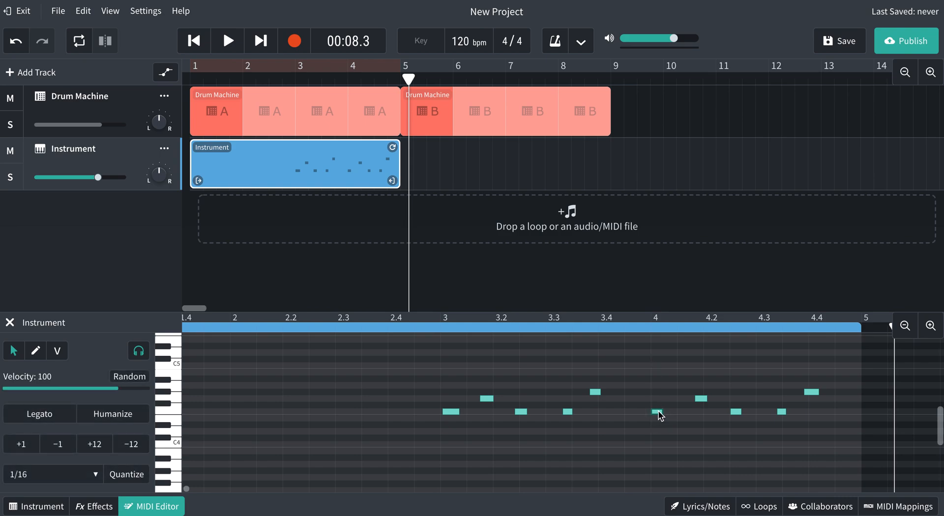
left_click_drag(431, 369, 854, 464)
left_click(130, 478)
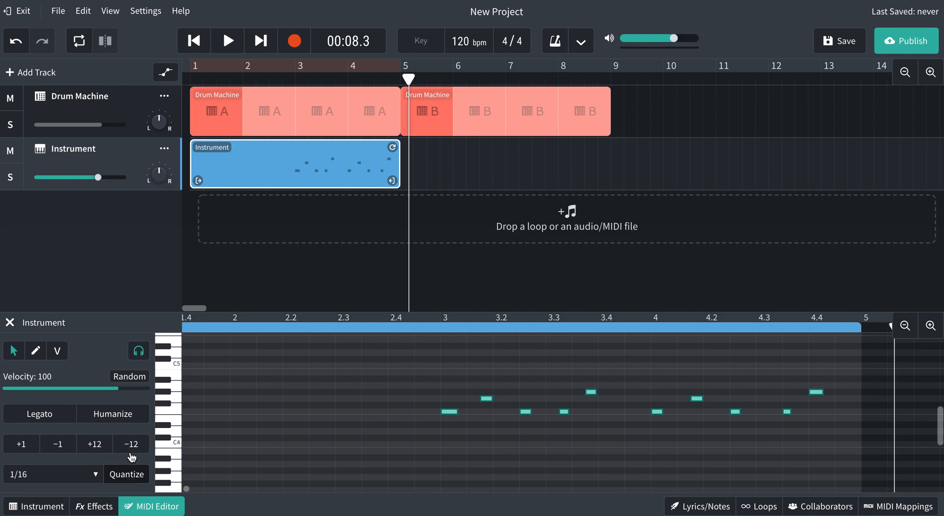
- Play the quantized pad melody from bar 3 to check its timing against the drums
left_click(296, 80)
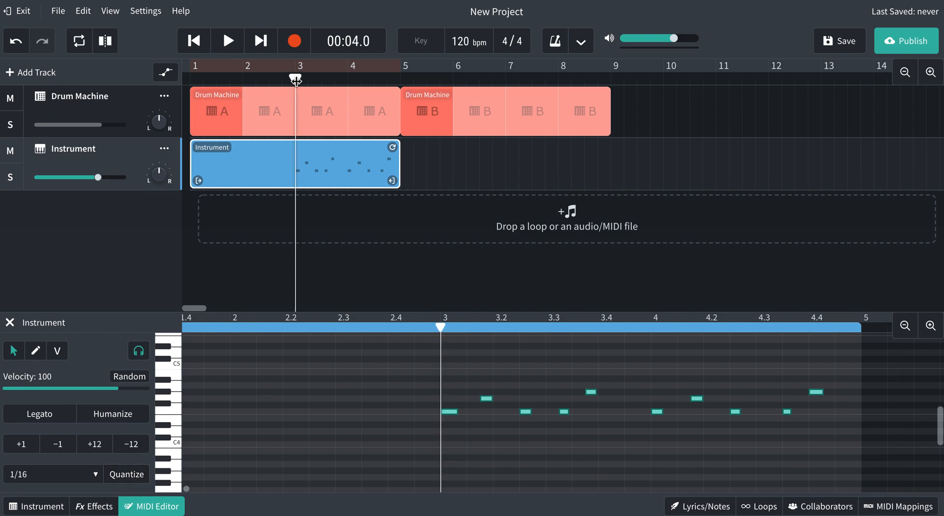
key("space")
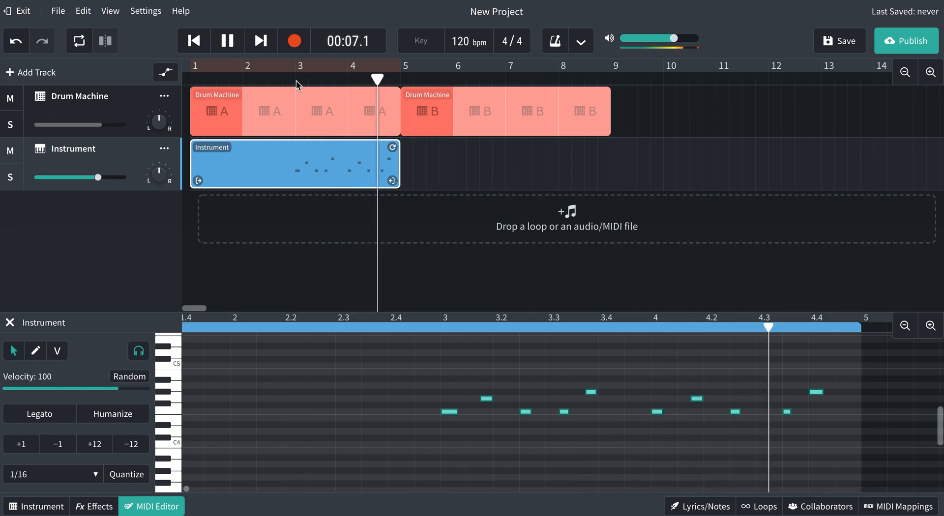
key("space")
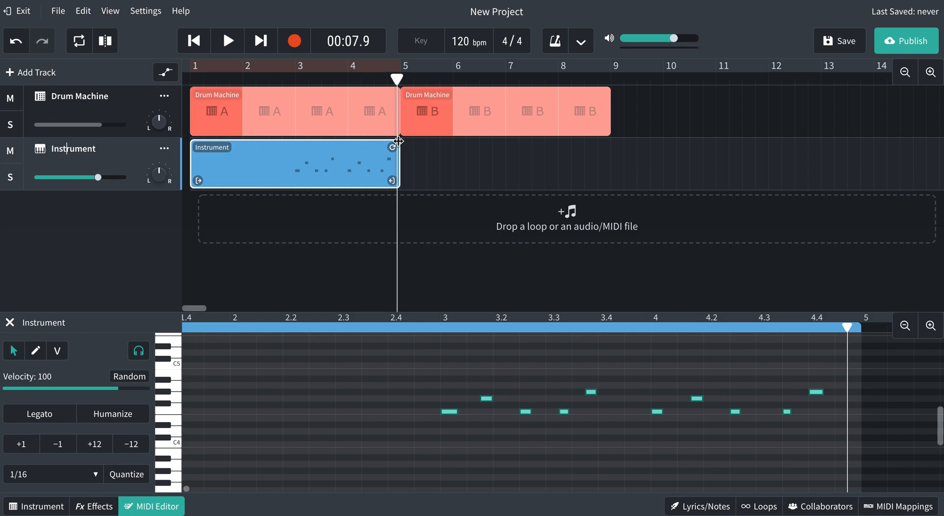
left_click_drag(394, 146, 412, 146)
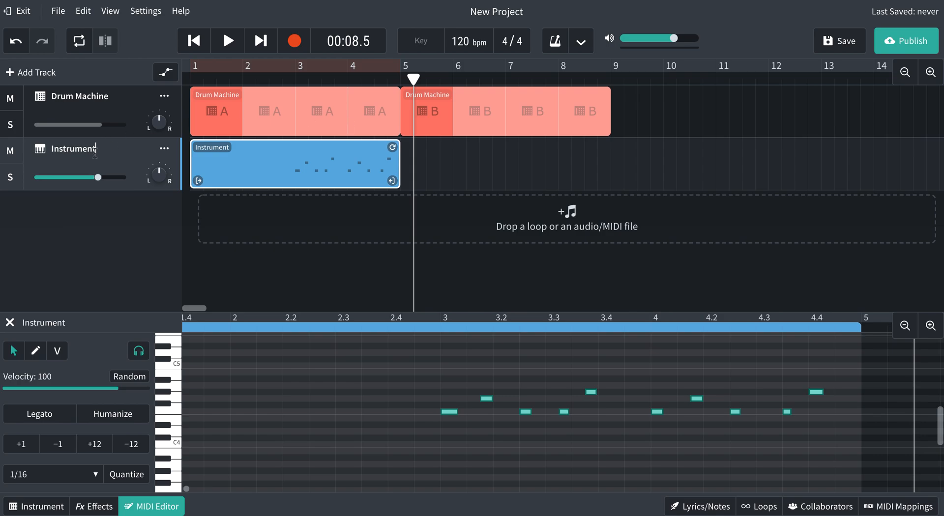
- Add a second Instruments track with the Bass category's '62 P-Bass sound and lower its octave to 1
left_click(41, 73)
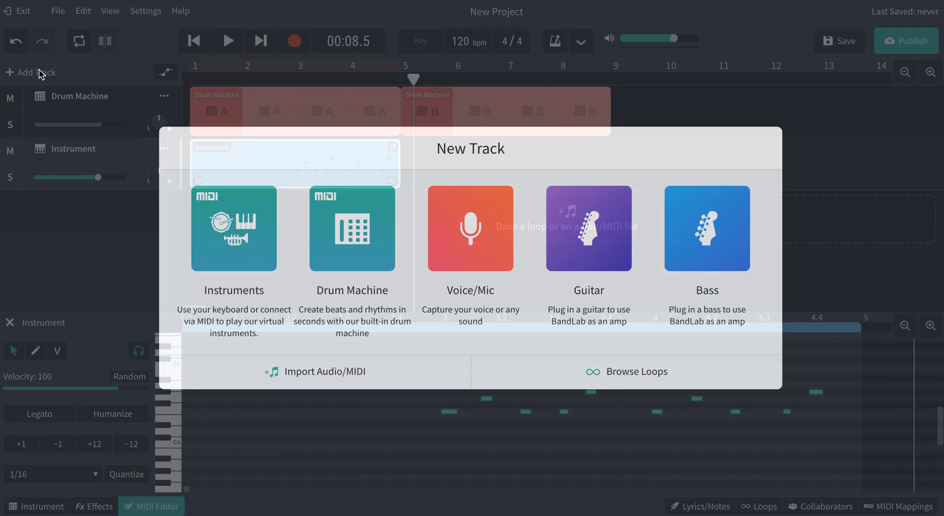
left_click(237, 253)
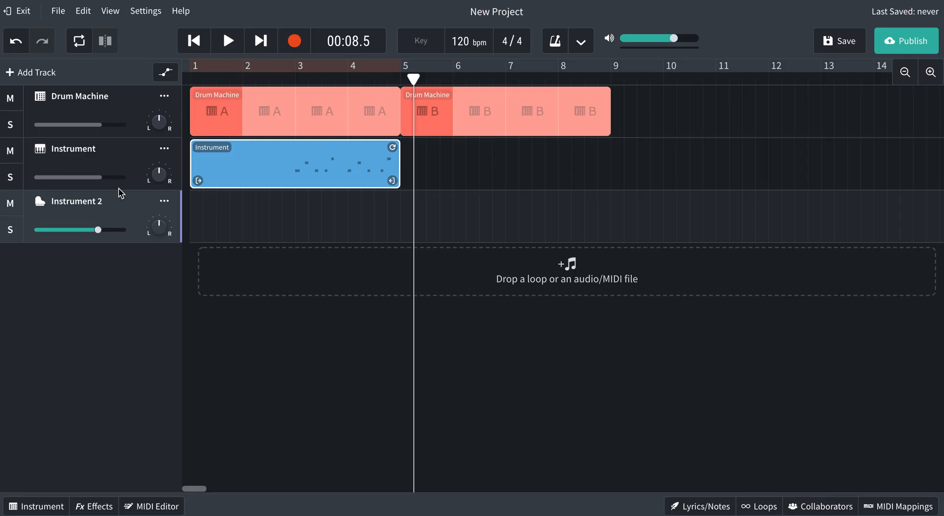
left_click(43, 507)
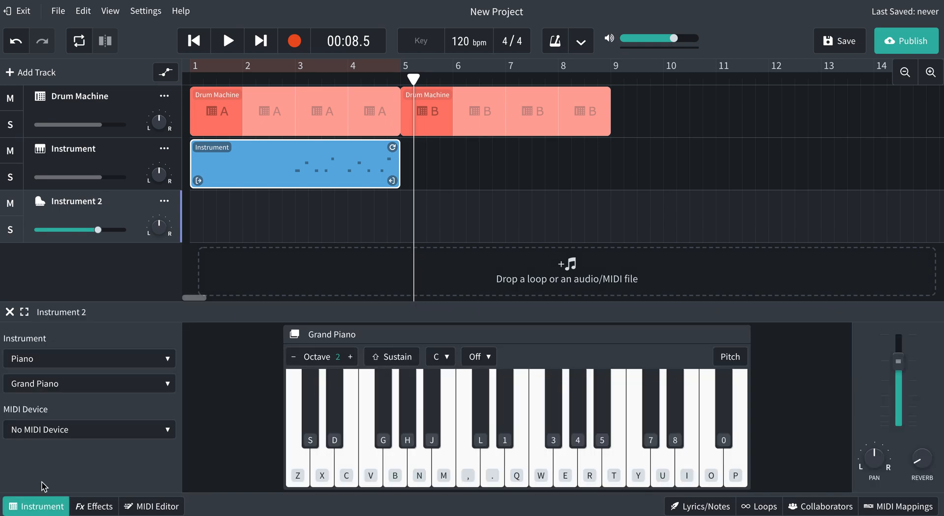
left_click(93, 366)
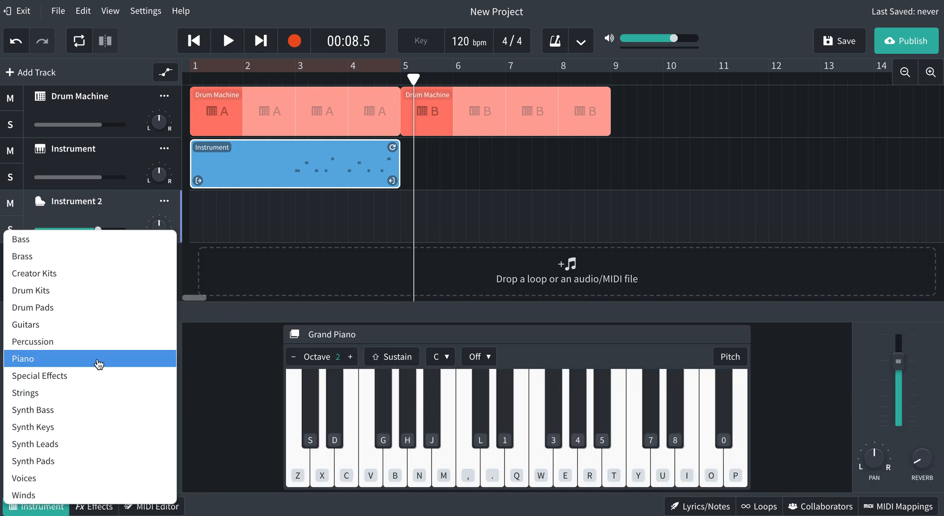
left_click(86, 243)
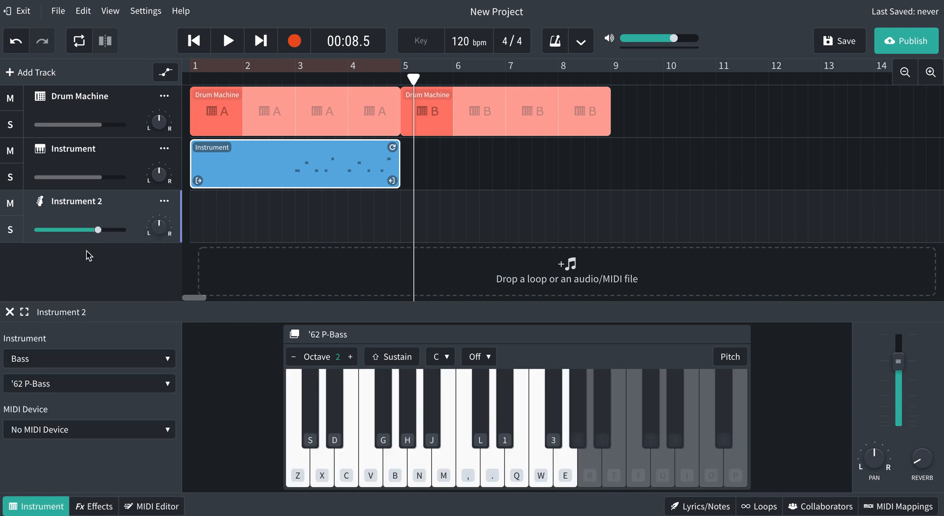
left_click(294, 359)
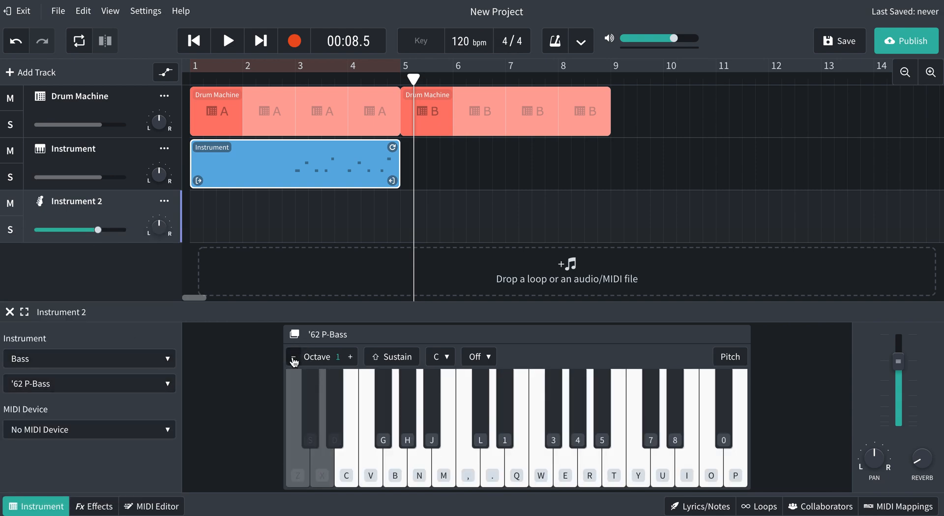
- Rehearse a bass line on the '62 P-Bass using the lowest available notes
key("c")
key("c")
key("c")
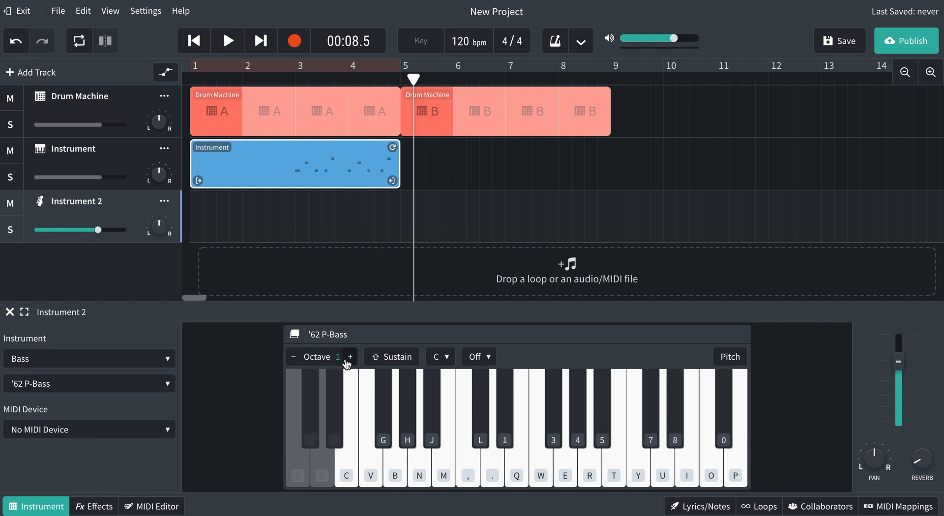
key("v")
key("c")
key("c")
key("c")
key("g")
key("c")
key("b")
key("c")
key("c")
key("v")
key("b")
key("c")
key("v")
key("c")
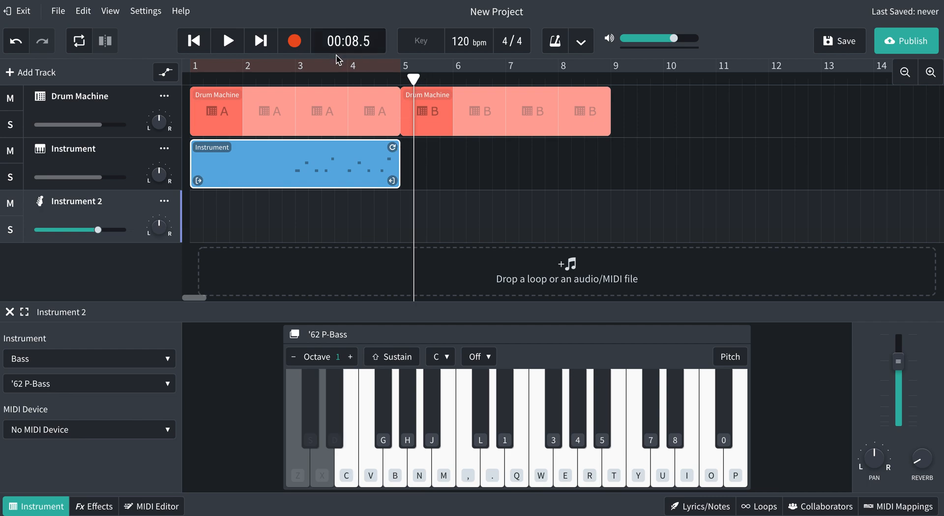
- Record a '62 P-Bass line on the Instrument 2 track over bars 3 to 6, starting the take at the project's beginning
left_click(193, 42)
left_click(193, 41)
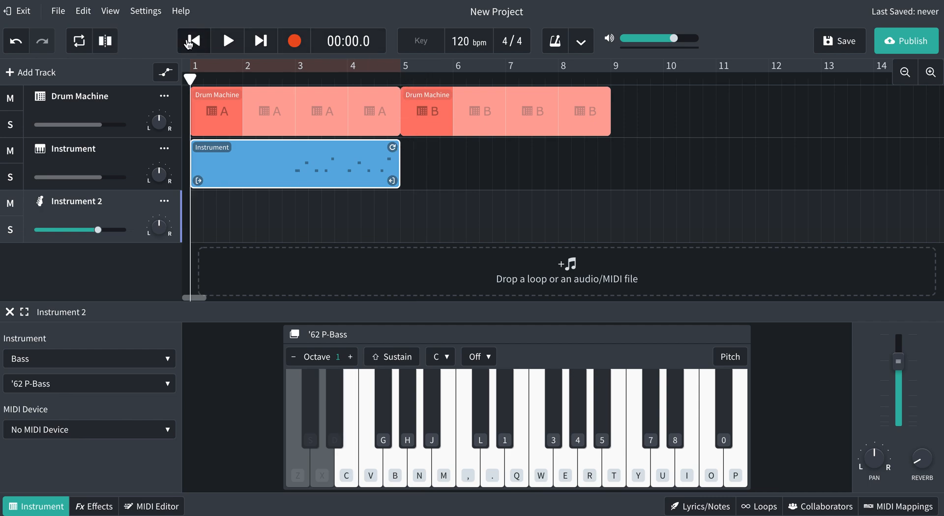
left_click(301, 47)
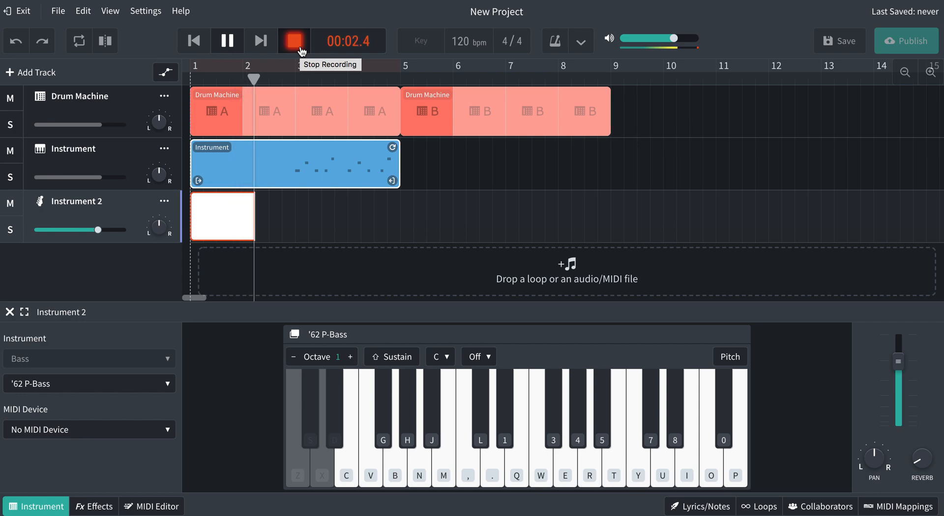
key("c")
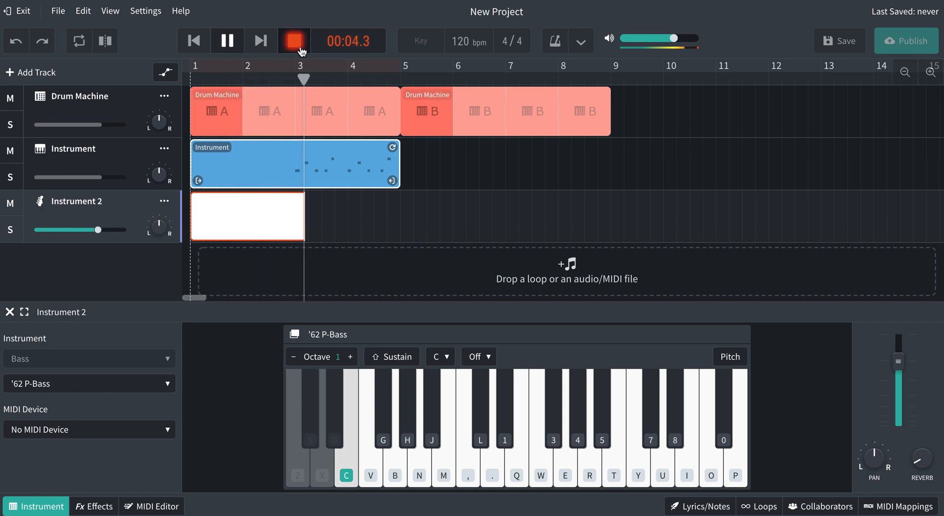
key("v")
key("c")
key("b")
key("c")
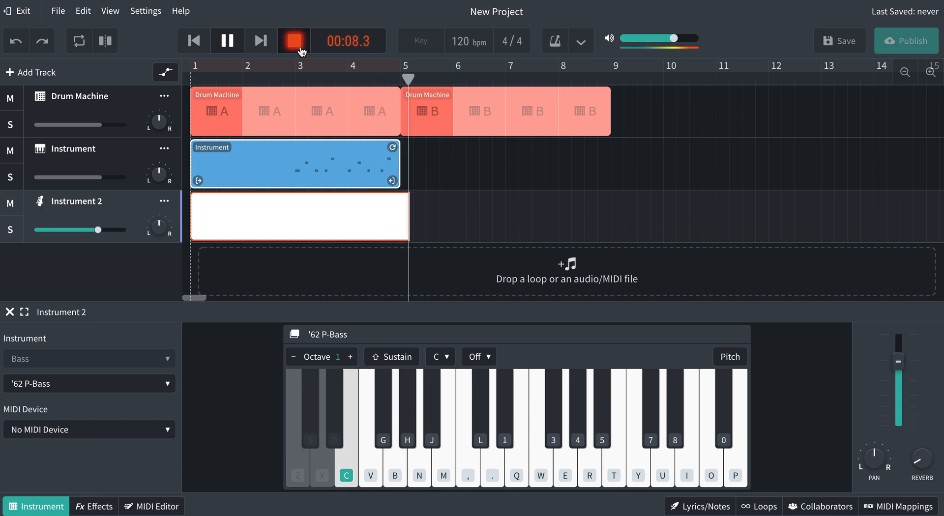
key("v")
key("c")
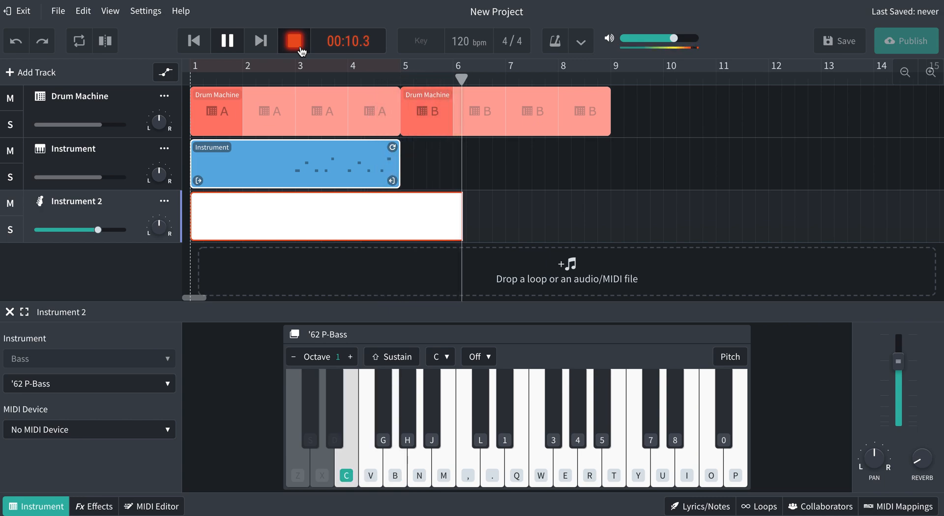
key("b")
left_click(300, 50)
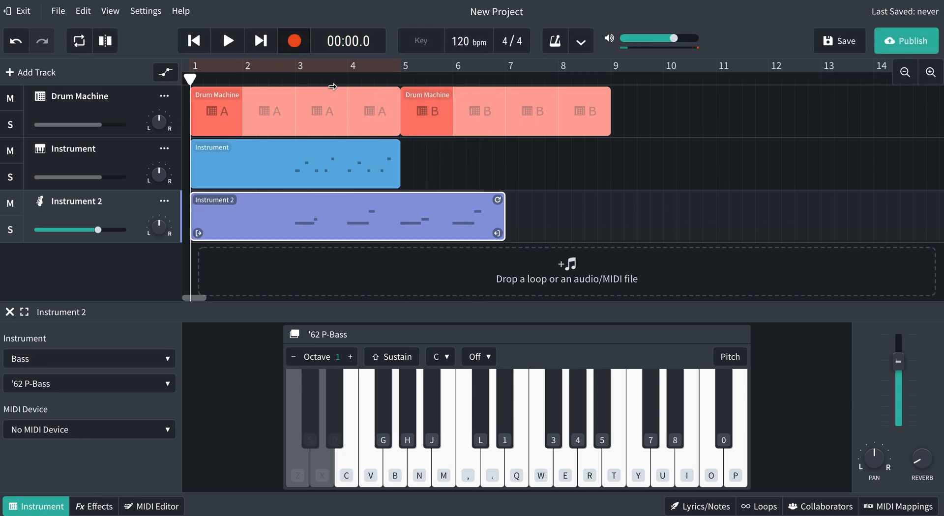
- Place the playhead at the start of bar 3 and turn on looping of bars 1 to 4
left_click(296, 77)
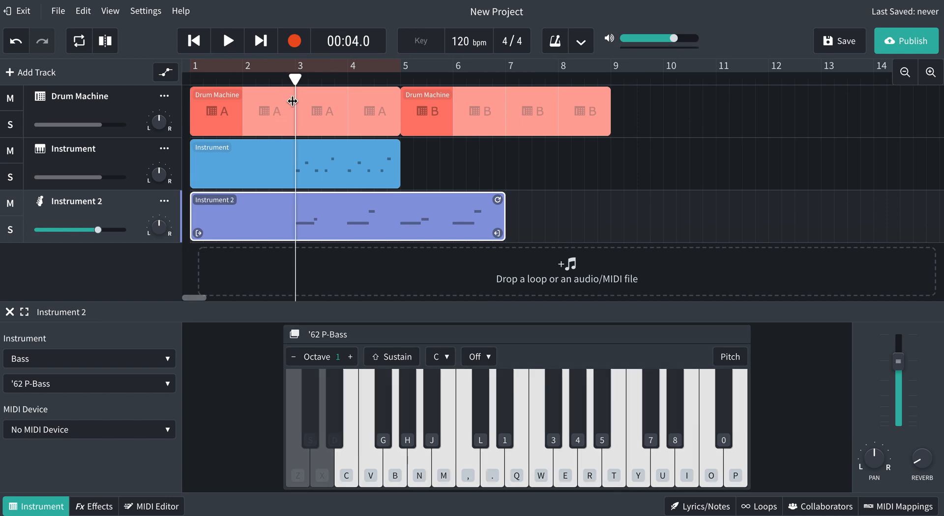
key("c")
key("c")
key("c")
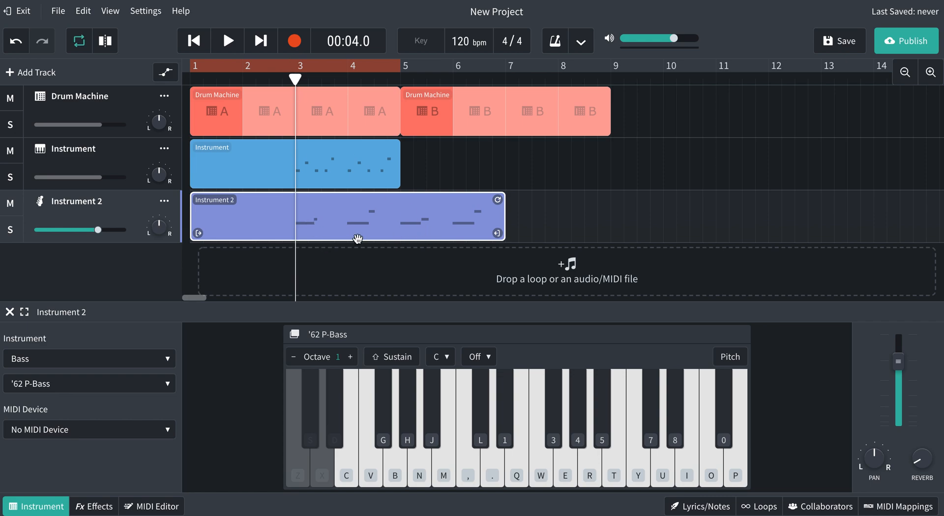
- In the bass region's MIDI notes, raise the long bar 3 note one semitone and the long bar 4 note two, and play them back
double_click(324, 226)
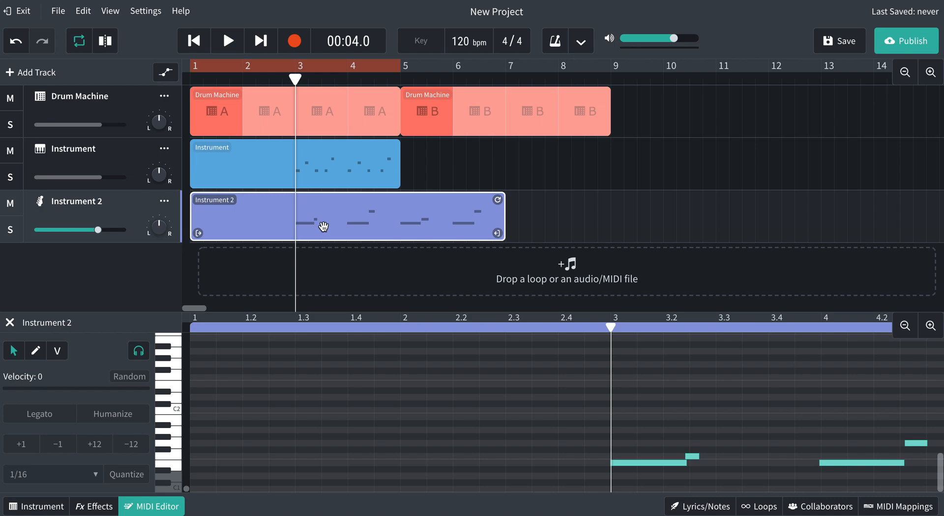
left_click_drag(666, 462, 664, 460)
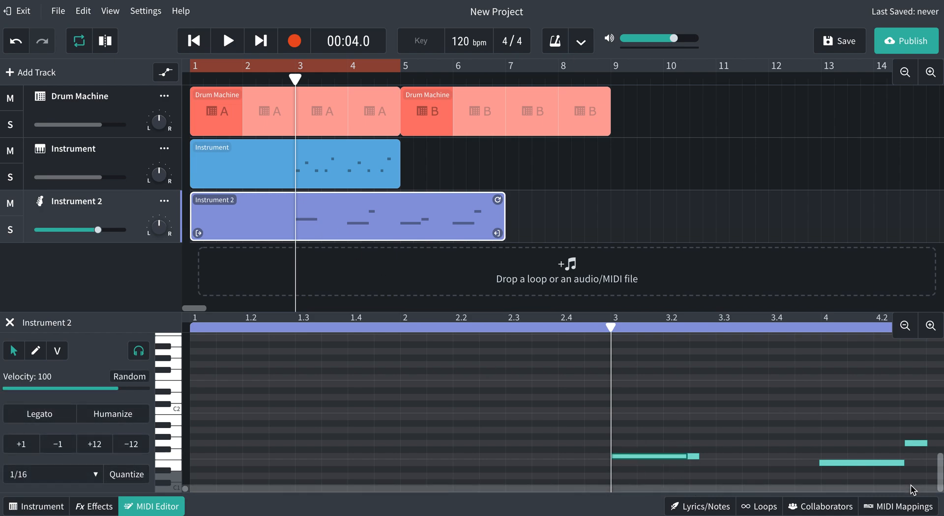
mouse_move(891, 462)
left_mouse_down()
mouse_move(881, 404)
mouse_move(880, 455)
left_mouse_up()
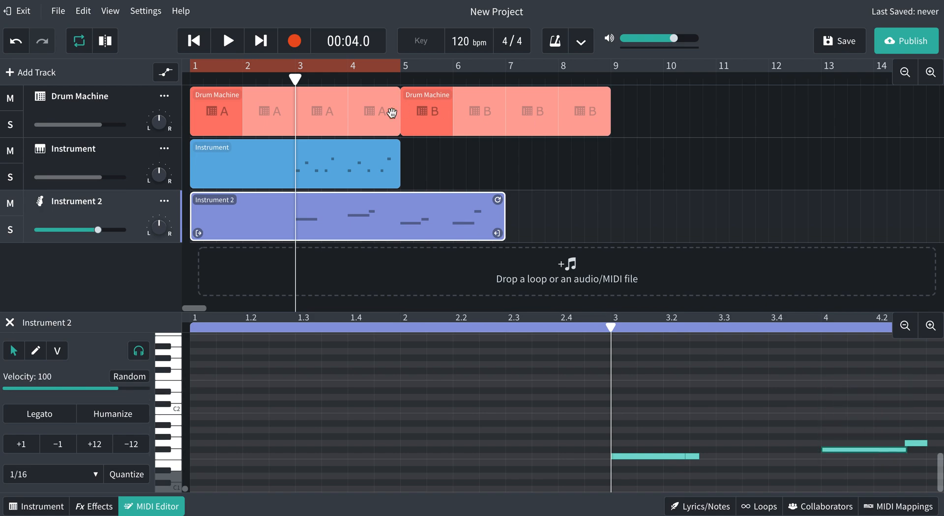
key("space")
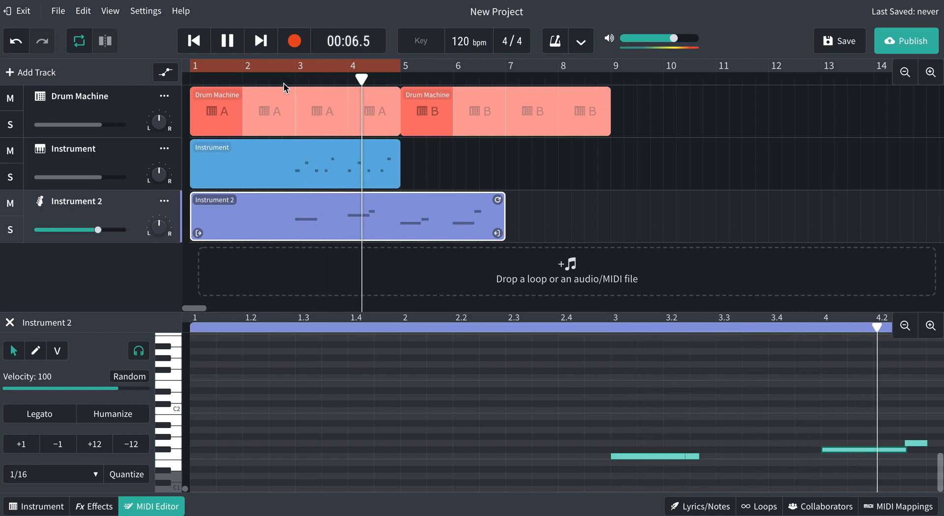
key("space")
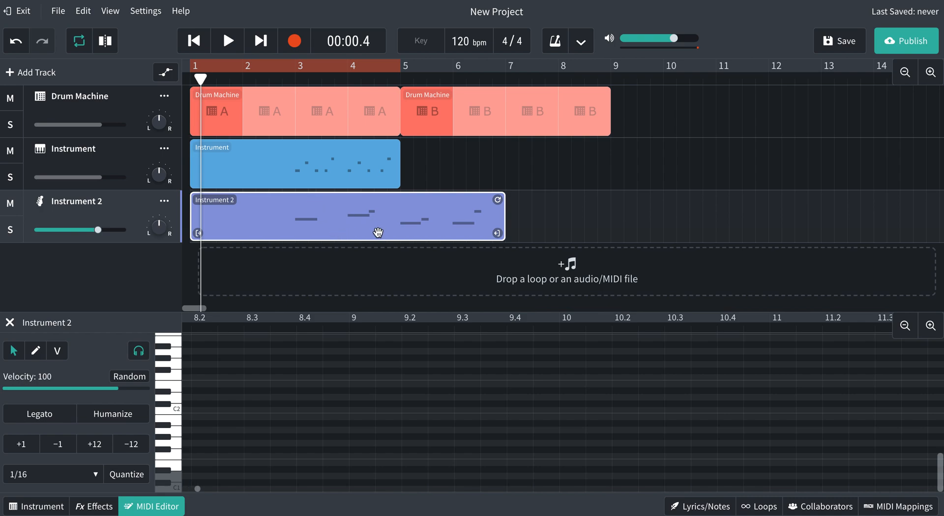
- Lower the long bar 4 bass note to the bar 3 note's pitch and raise the short note after it one semitone
left_click(363, 224)
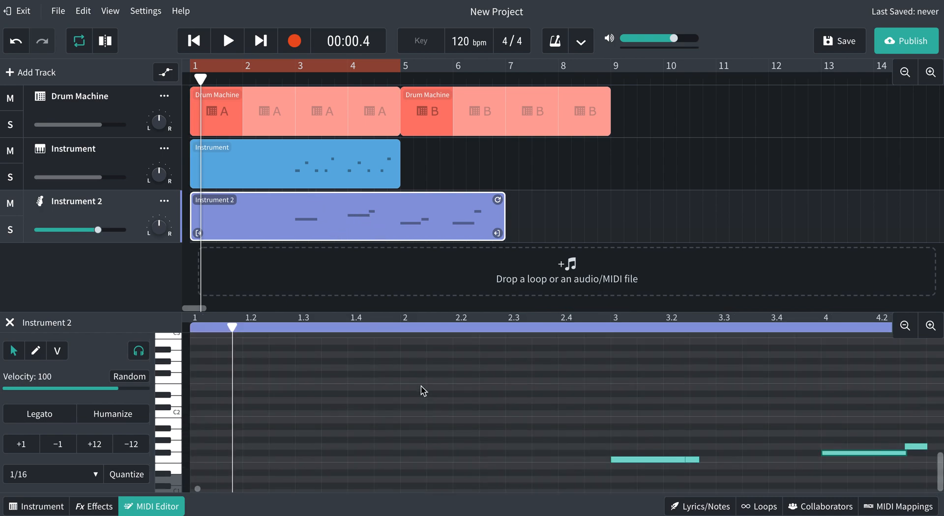
scroll(421, 386, "right", 5)
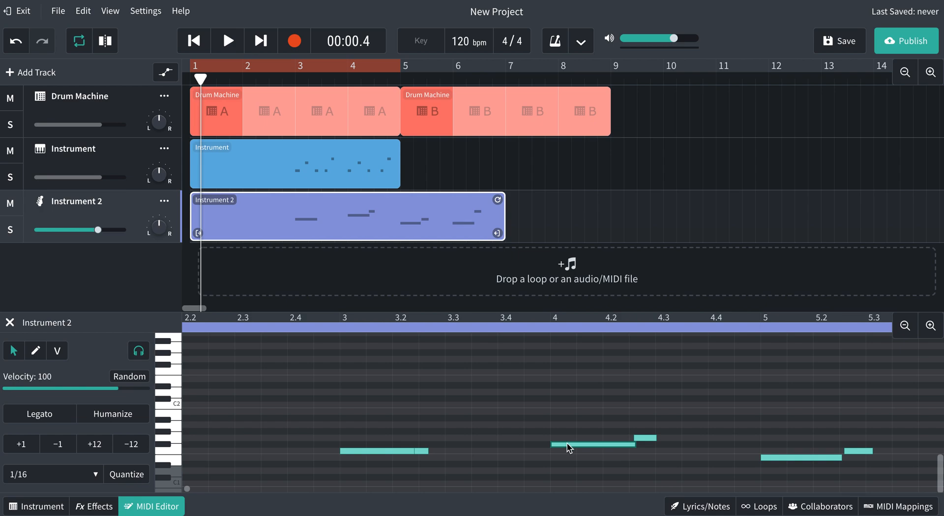
left_click_drag(568, 451, 565, 449)
left_click(649, 438)
left_click_drag(651, 443, 648, 434)
- Play the beat from bar 3 to check the edited bass notes, and turn off looping of bars 1 to 4
left_click(297, 80)
key("space")
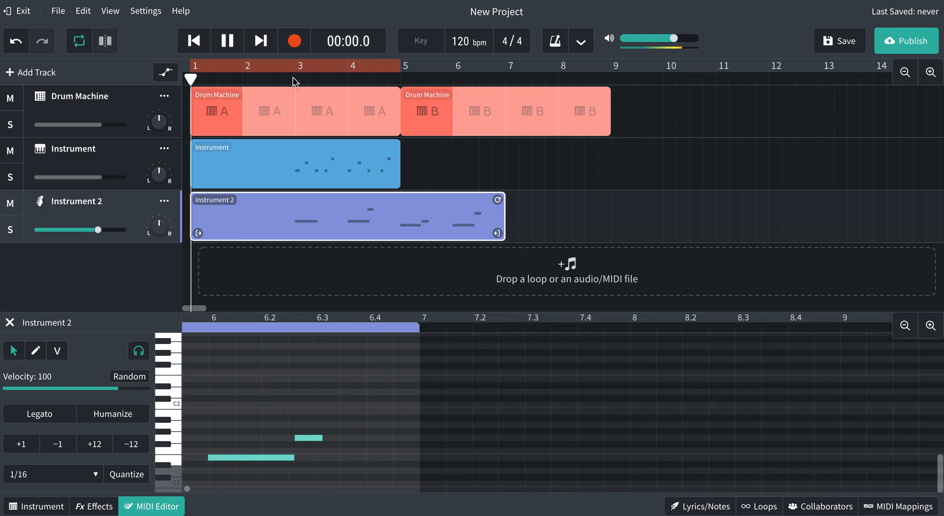
left_click(318, 64)
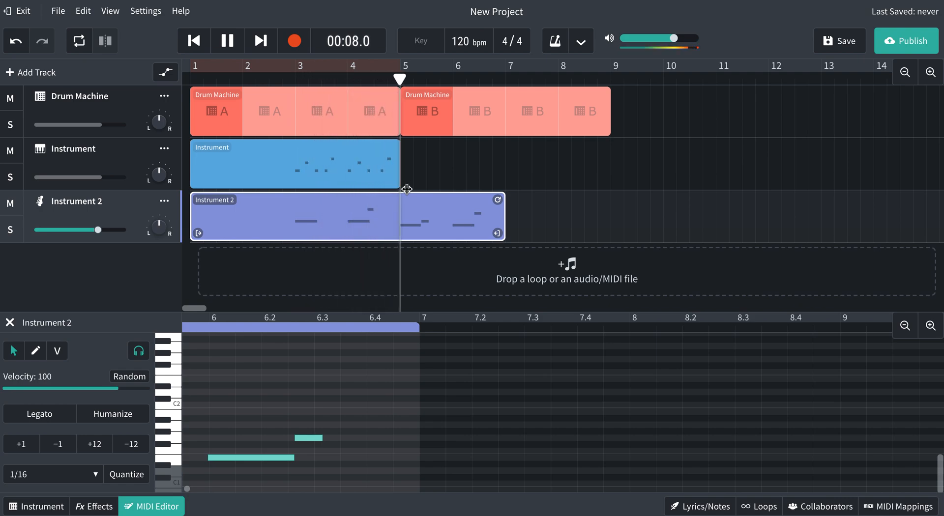
key("space")
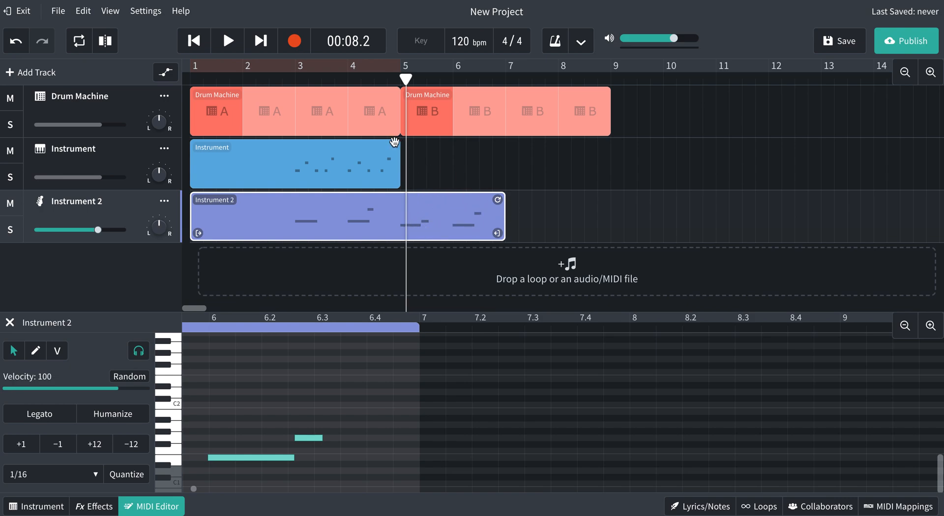
- Extend the Instrument region as a loop to the end of bar 8
left_click(387, 154)
left_click_drag(395, 148, 604, 151)
left_click(518, 200)
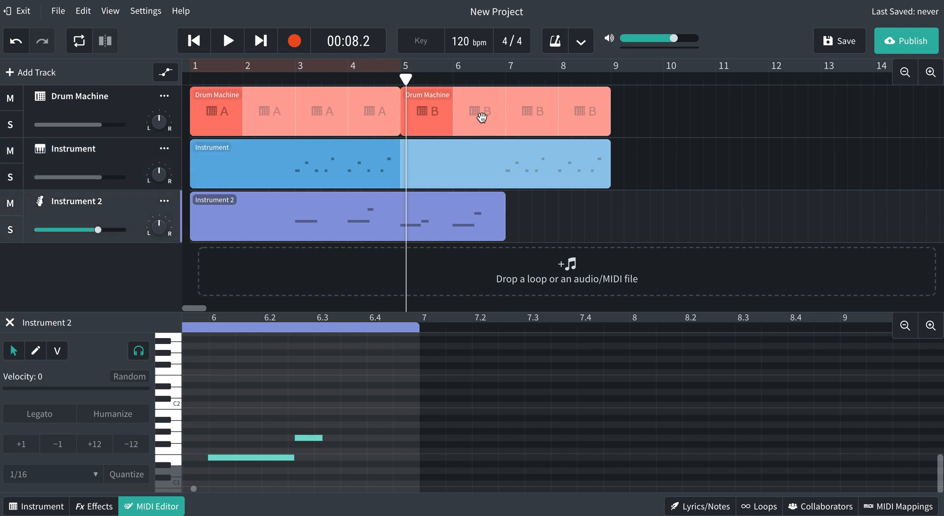
- Select the Instrument track and show its effects
left_click(253, 163)
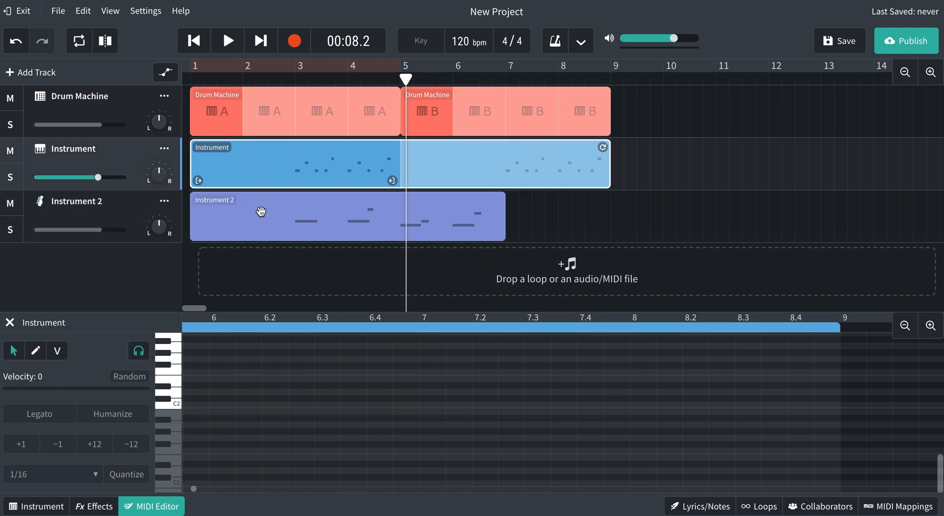
left_click(261, 211)
left_click(110, 160)
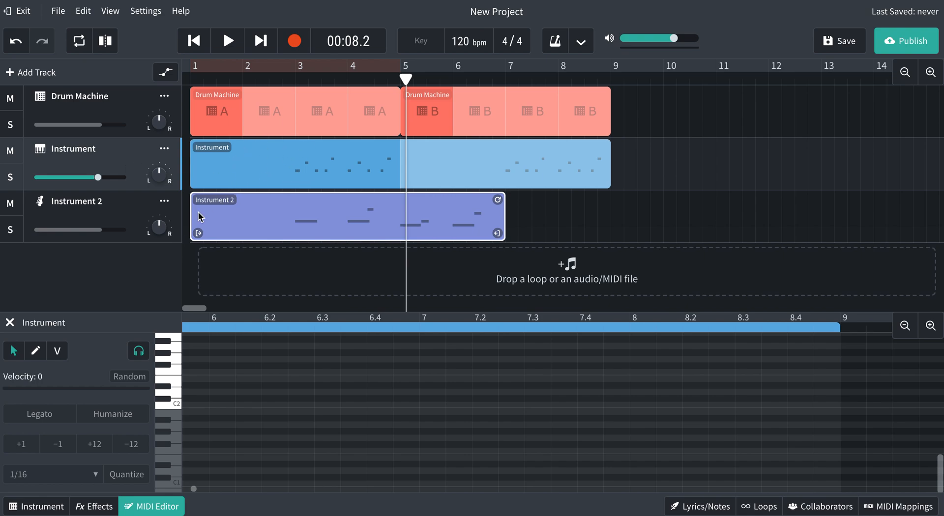
left_click(94, 507)
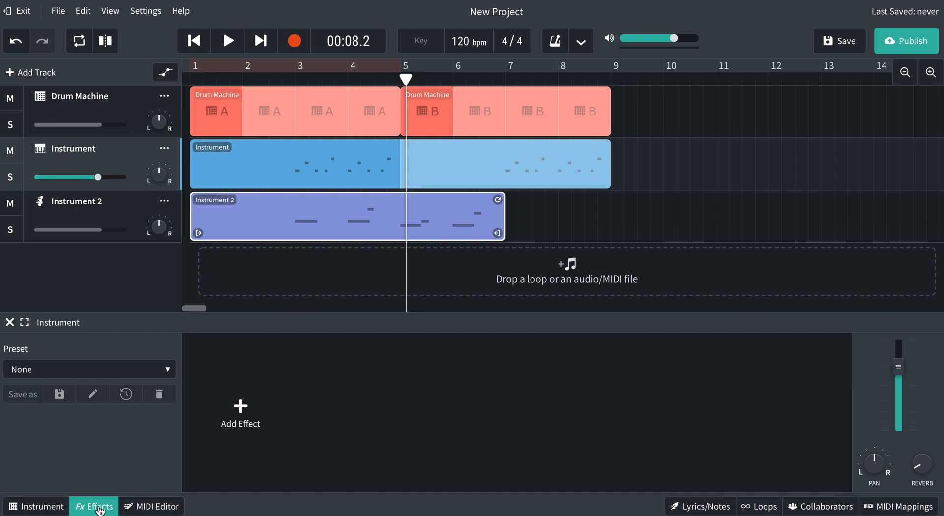
- Try the Echo Room effects preset on the Instrument track and audition it from bar 3
left_click(142, 377)
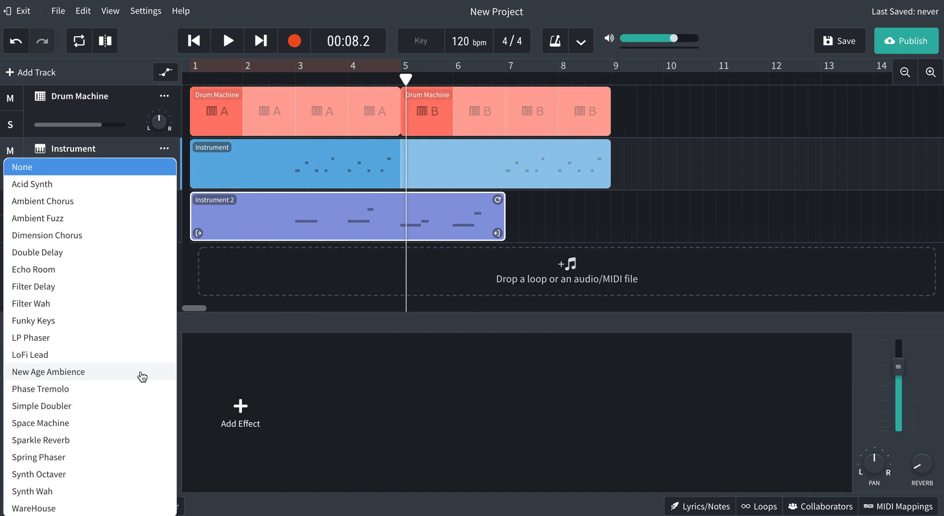
left_click(124, 270)
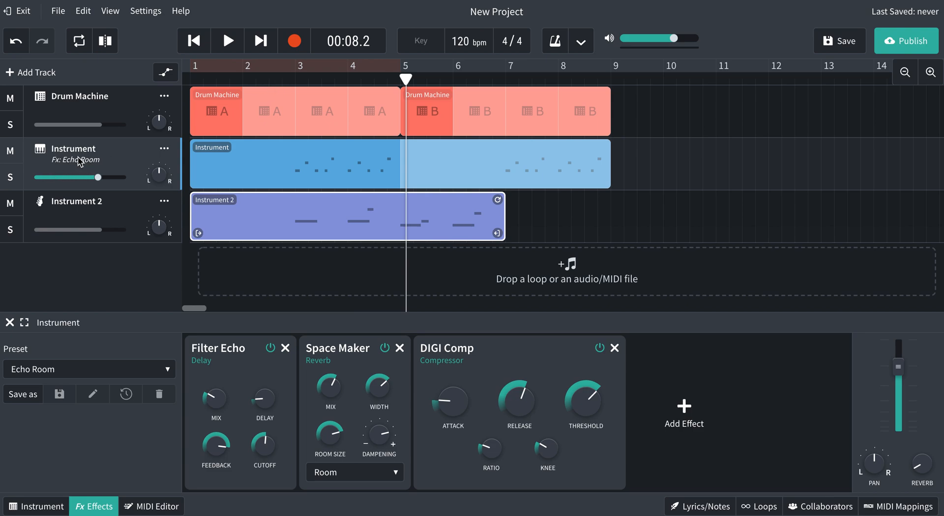
left_click(281, 85)
key("space")
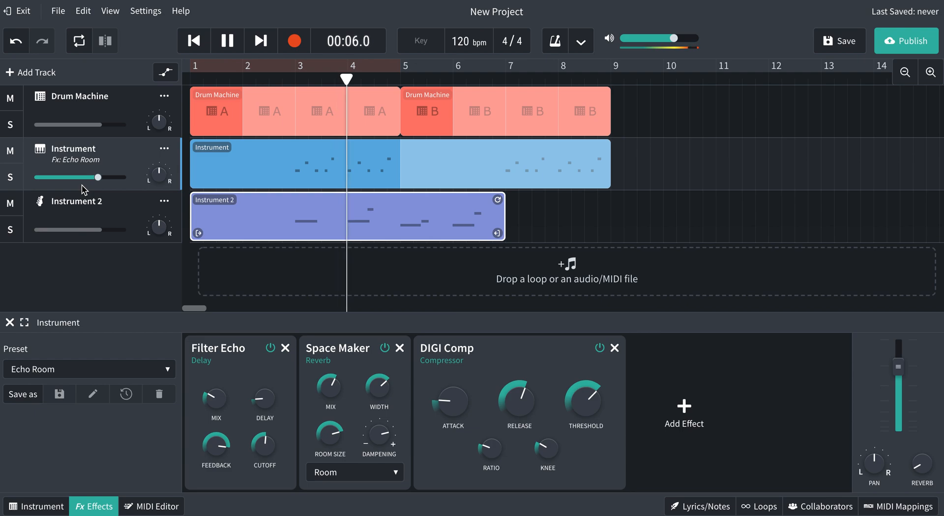
key("space")
- Apply the New Age Ambience effects preset to the Instrument track and audition it from bar 3
left_click(158, 370)
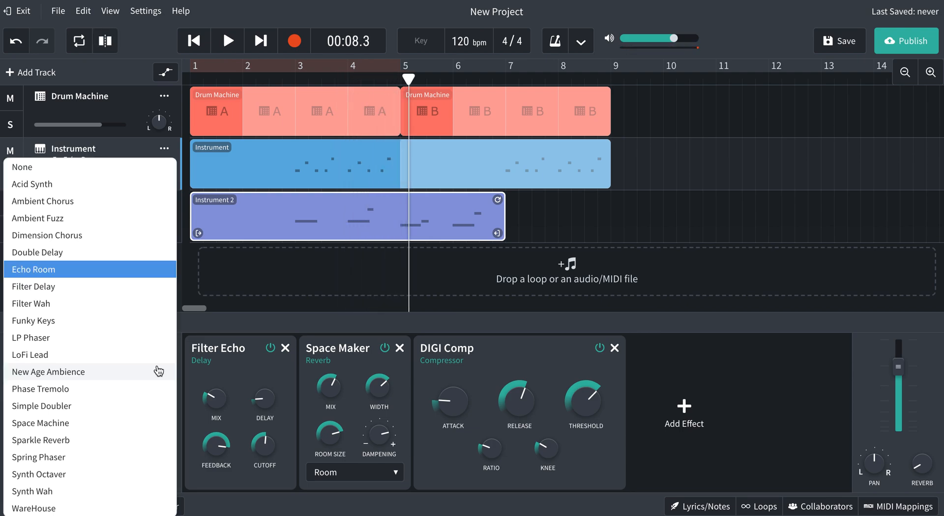
left_click(101, 374)
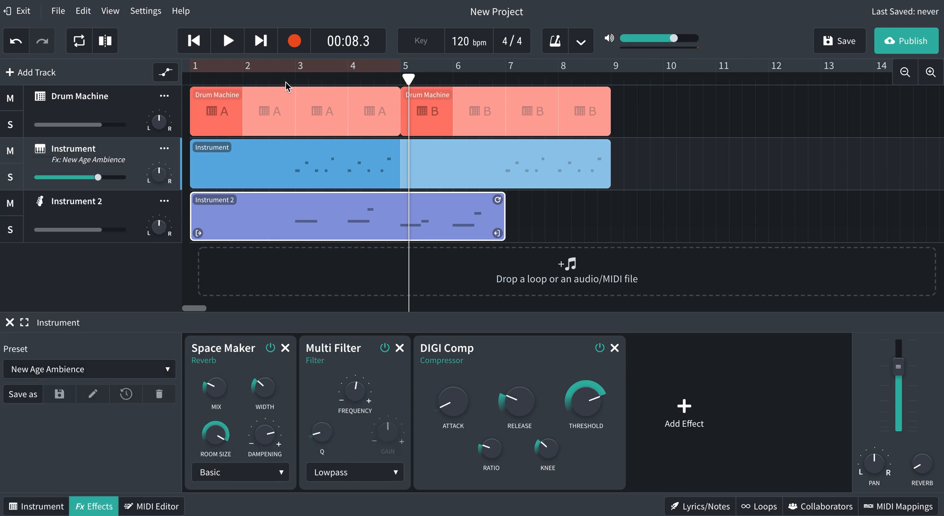
left_click(282, 82)
key("space")
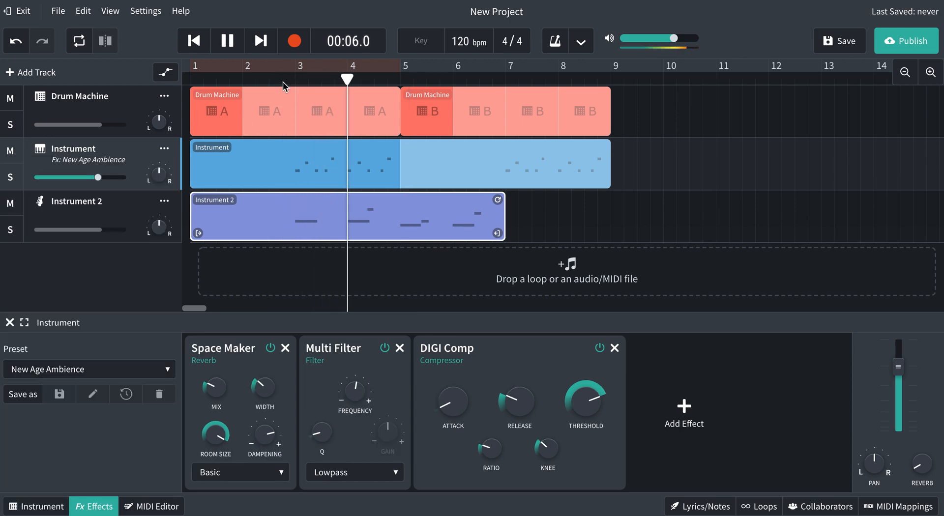
key("space")
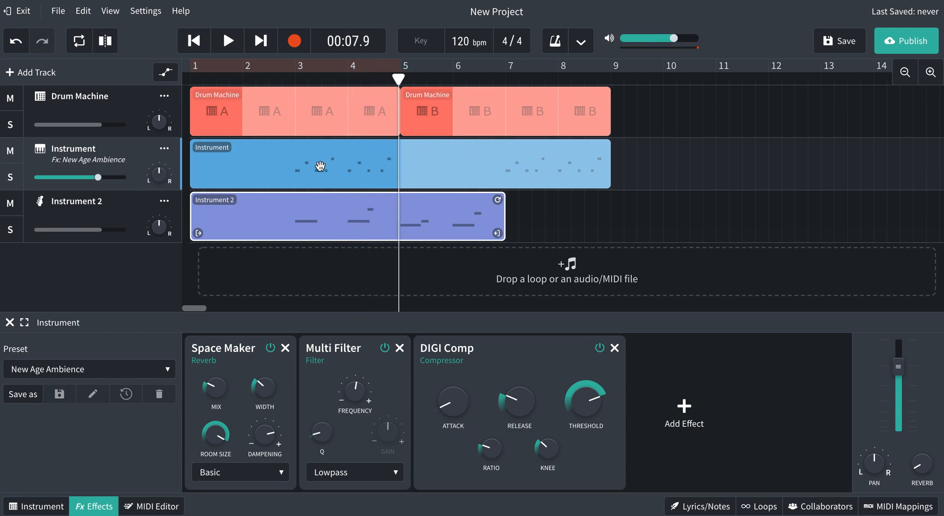
- Place the playhead at the start of bar 9
left_click(609, 82)
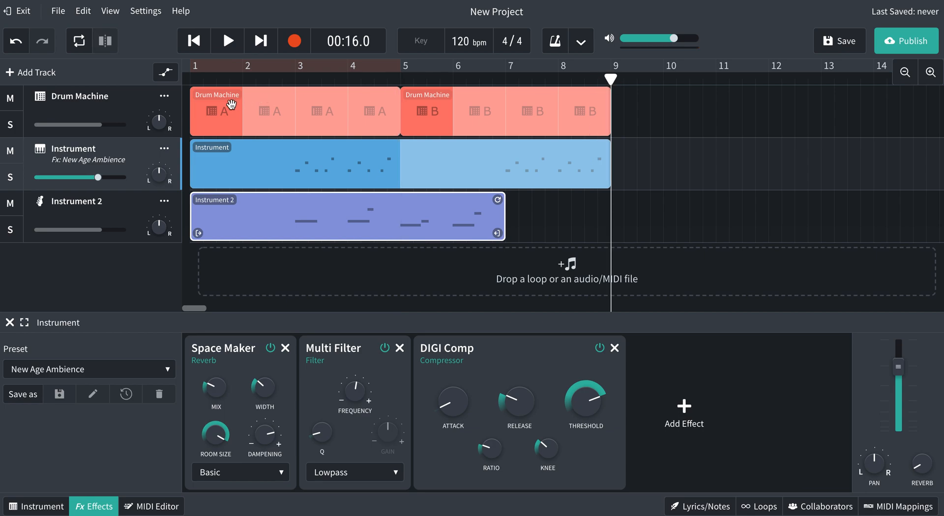